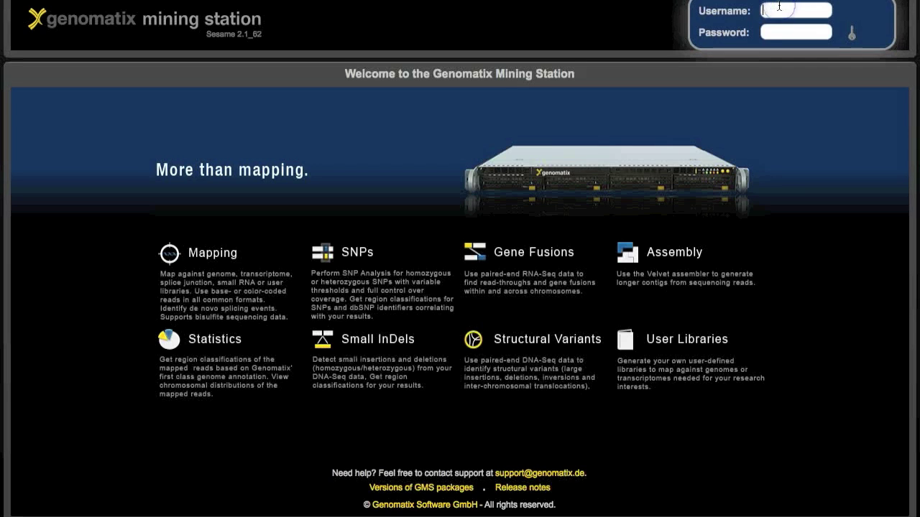
Log in to Genomatix Mining Station with the account username and password.
{"action": "type", "text": "user"}
{"action": "key", "text": "Tab"}
{"action": "type", "text": "*******"}
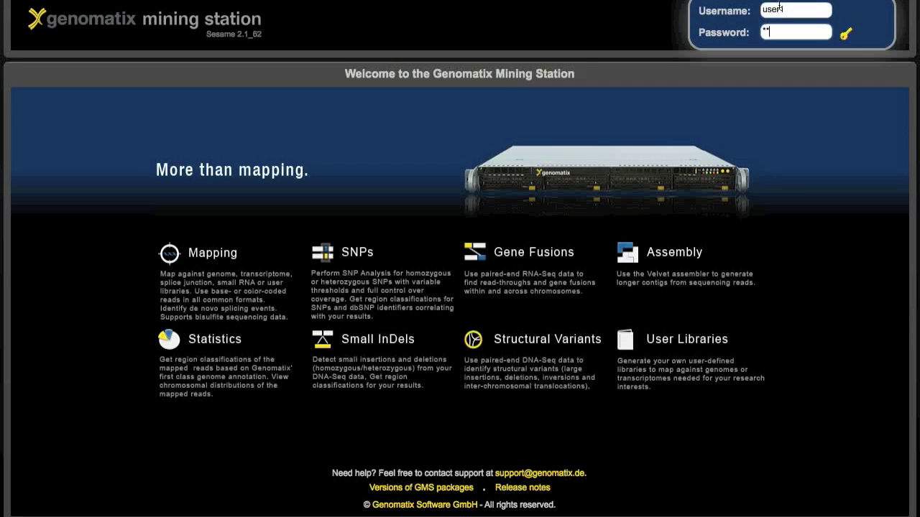
{"action": "type", "text": "****"}
{"action": "key", "text": "Return"}
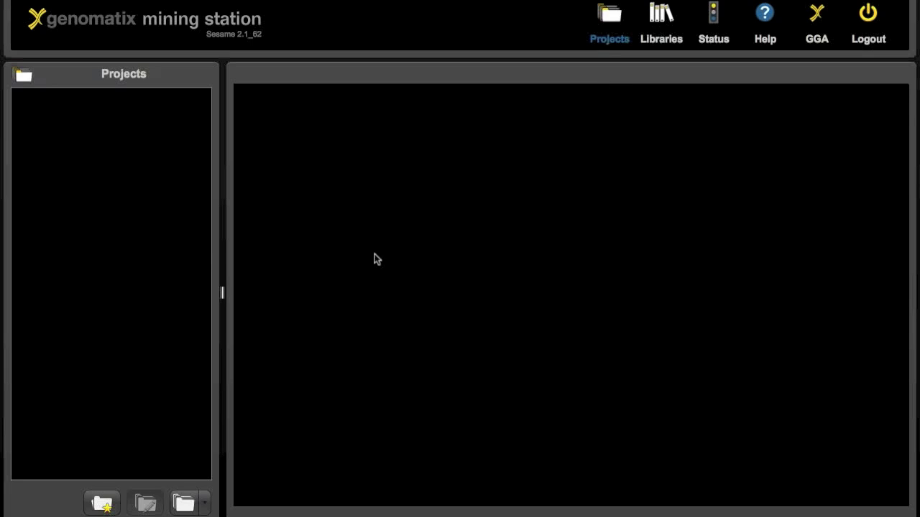
Create a private project named ION_Torrent_RNA-Seq with viewing and export permissions left unchecked.
{"action": "left_click", "coordinate": [103, 505]}
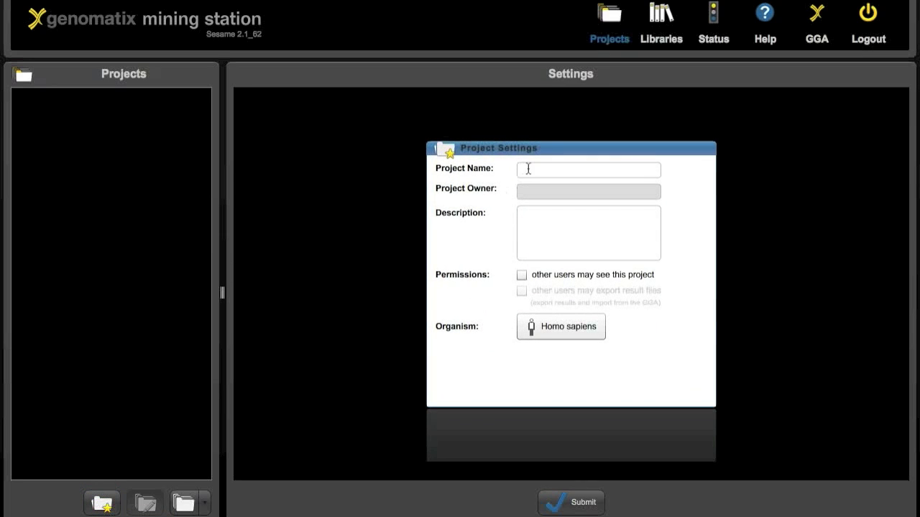
{"action": "left_click", "coordinate": [529, 169]}
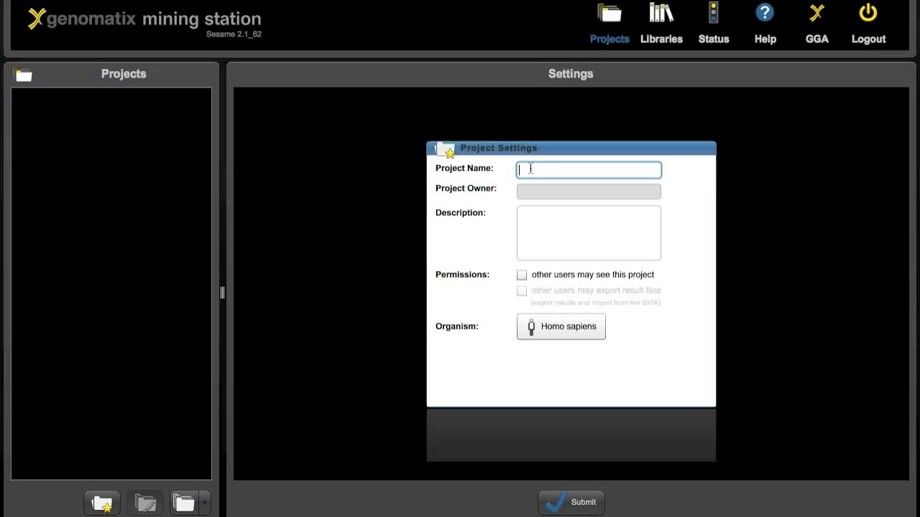
{"action": "type", "text": "ION_Torrent_RNA-Seq"}
{"action": "left_click", "coordinate": [521, 275]}
{"action": "left_click", "coordinate": [523, 291]}
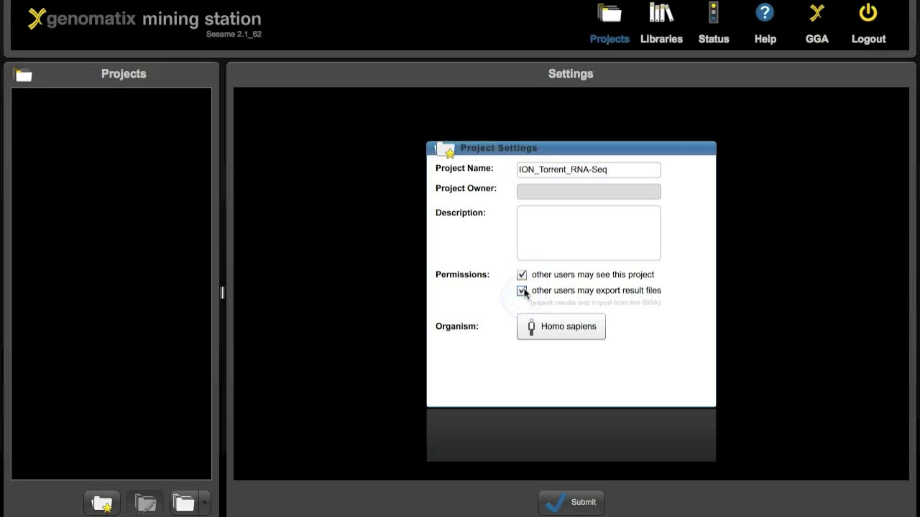
{"action": "left_click", "coordinate": [522, 291]}
{"action": "left_click", "coordinate": [522, 273]}
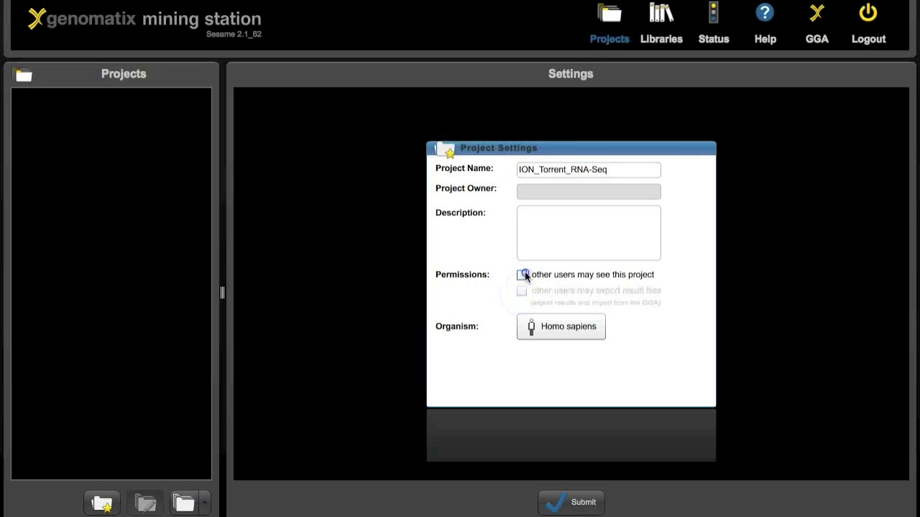
{"action": "left_click", "coordinate": [583, 499]}
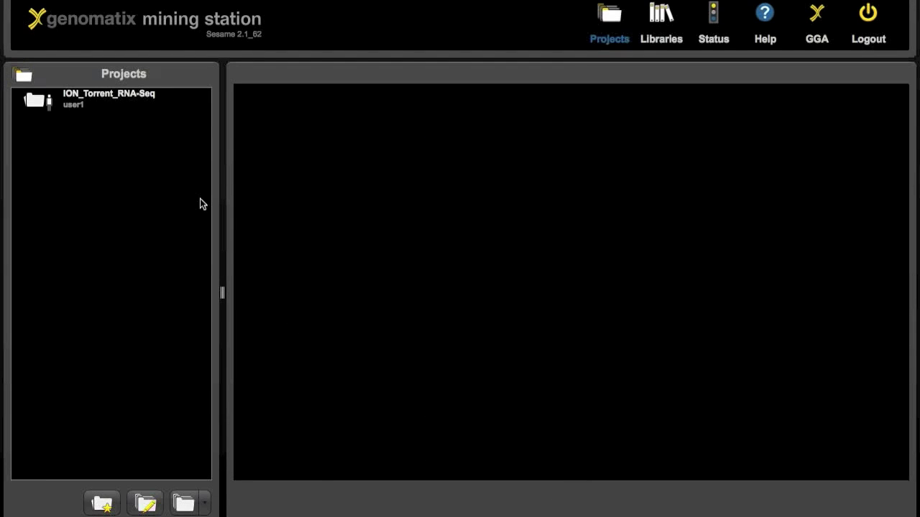
Check the new project's properties and open ION_Torrent_RNA-Seq.
{"action": "left_click", "coordinate": [39, 106]}
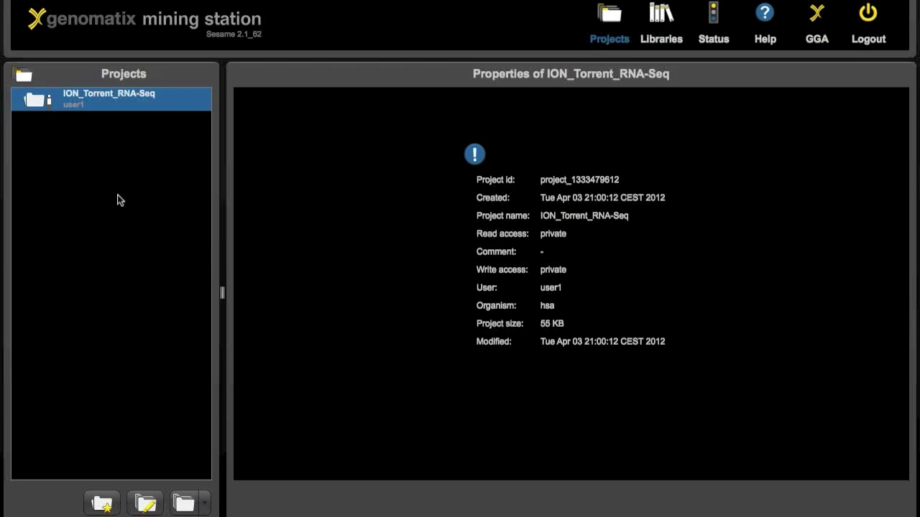
{"action": "left_click", "coordinate": [99, 102]}
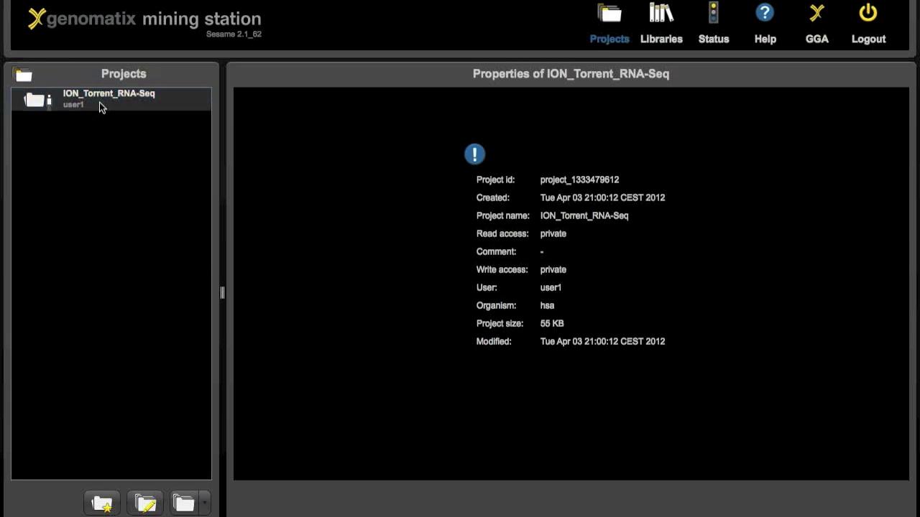
{"action": "double_click", "coordinate": [99, 92]}
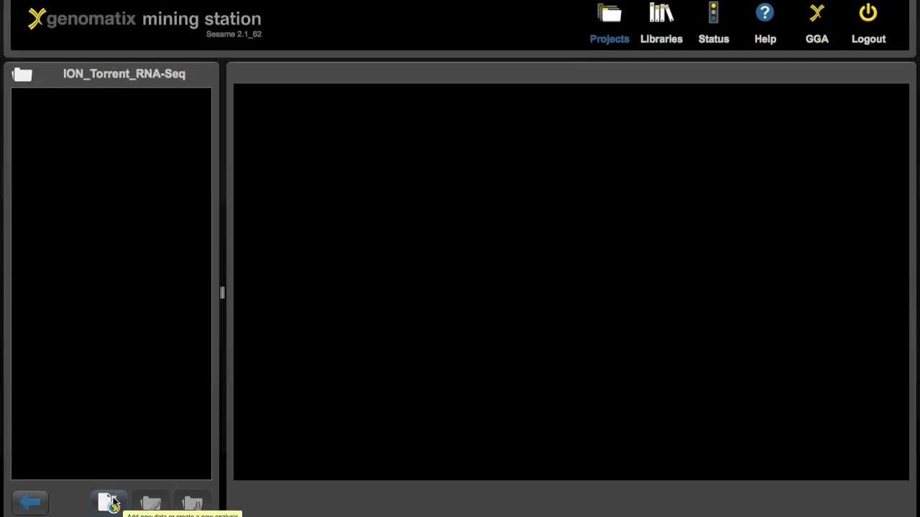
Choose Data Import and Validation and add the five UHR fastq files from ion_torrent/RNA-Seq.
{"action": "left_click", "coordinate": [112, 501]}
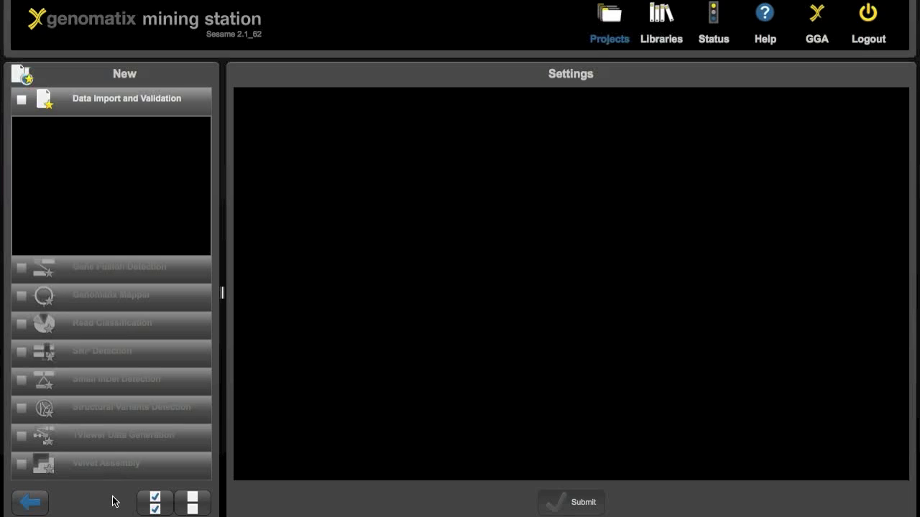
{"action": "left_click", "coordinate": [23, 101]}
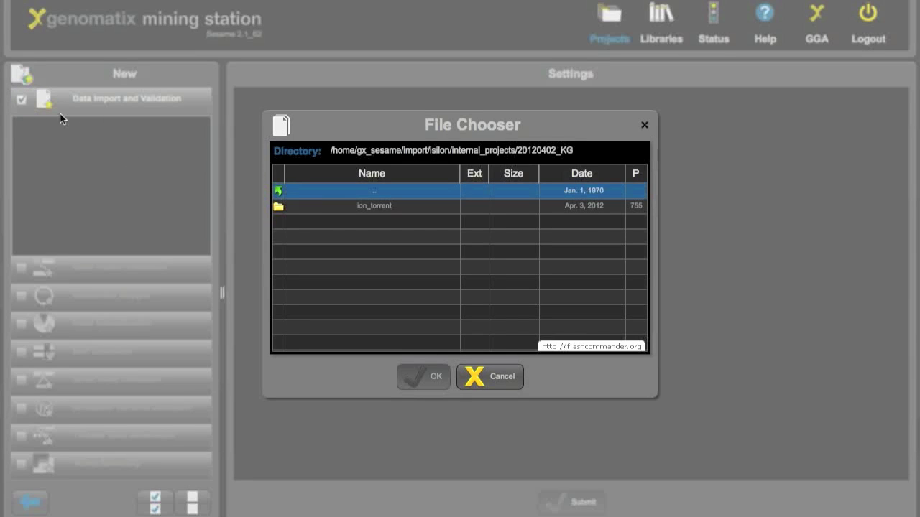
{"action": "double_click", "coordinate": [352, 207]}
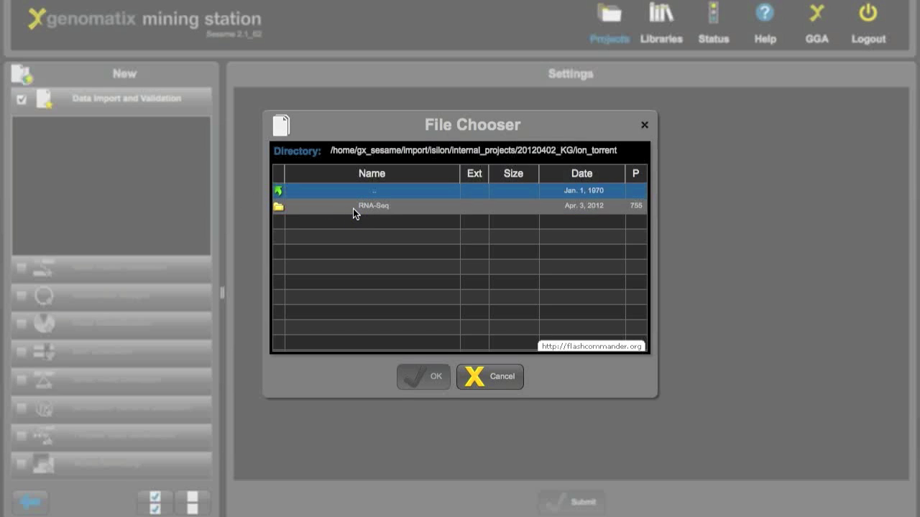
{"action": "double_click", "coordinate": [352, 207]}
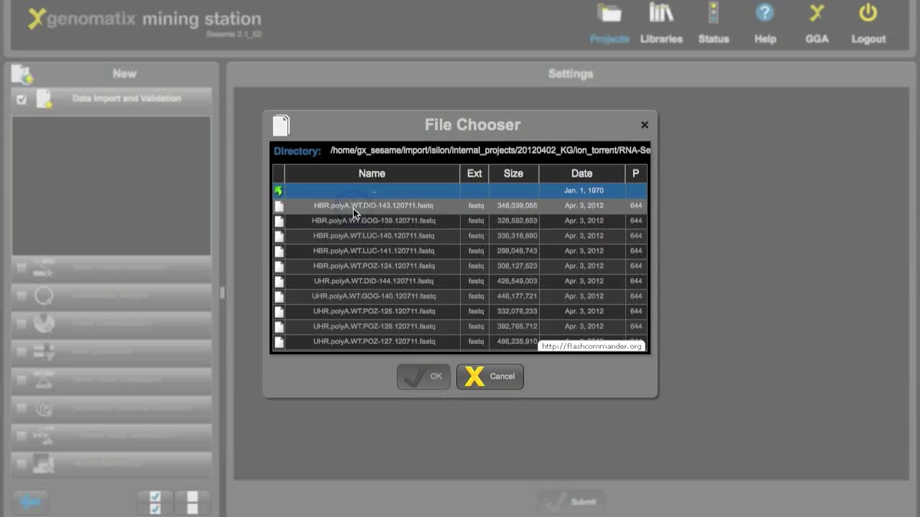
{"action": "left_click", "coordinate": [482, 246]}
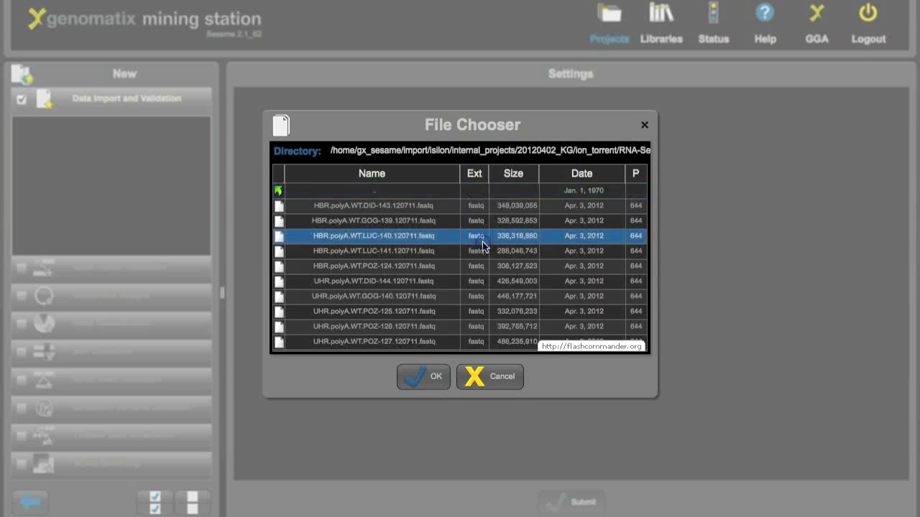
{"action": "left_click", "coordinate": [424, 286]}
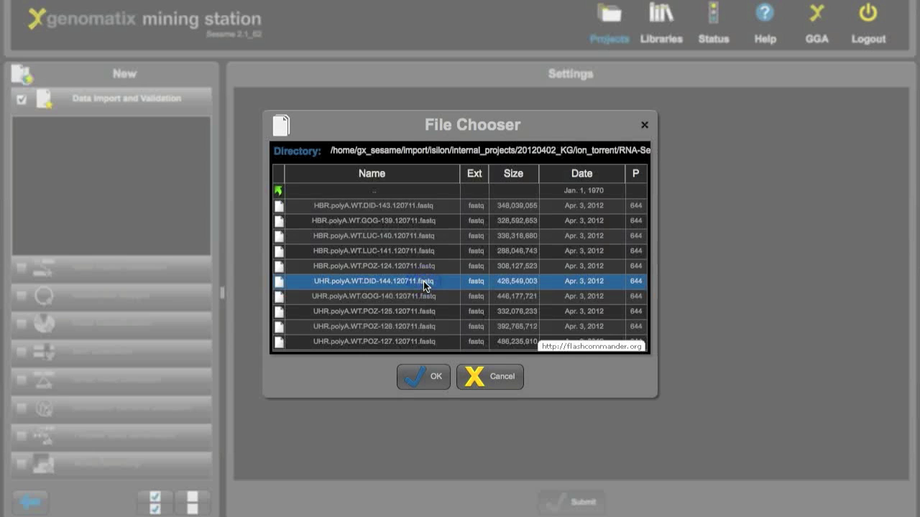
{"action": "left_click", "coordinate": [407, 342], "text": "shift"}
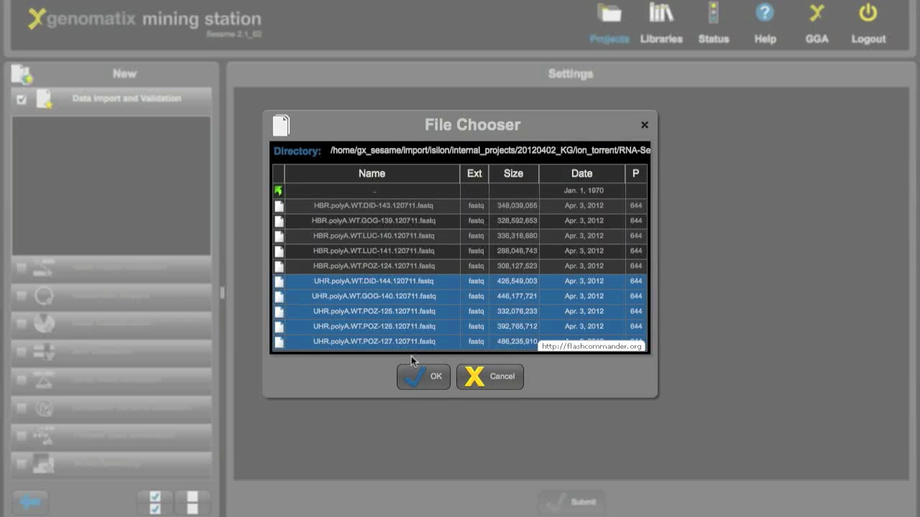
{"action": "left_click", "coordinate": [419, 379]}
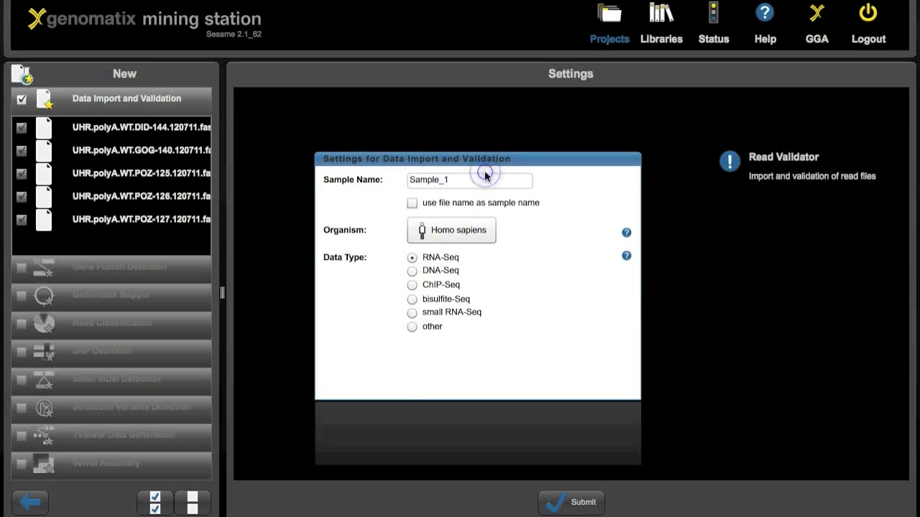
Name the sample ION_torrent_UHR and submit the import.
{"action": "double_click", "coordinate": [460, 180]}
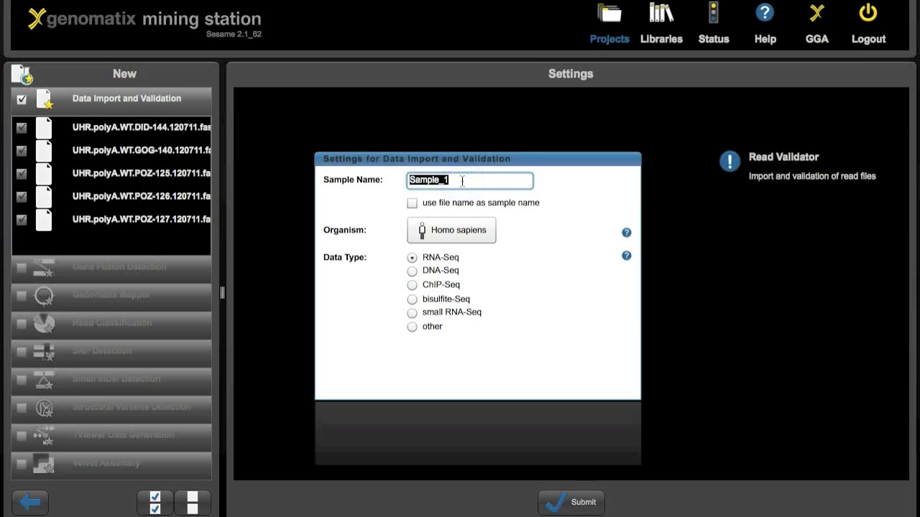
{"action": "type", "text": "ION_torrent_"}
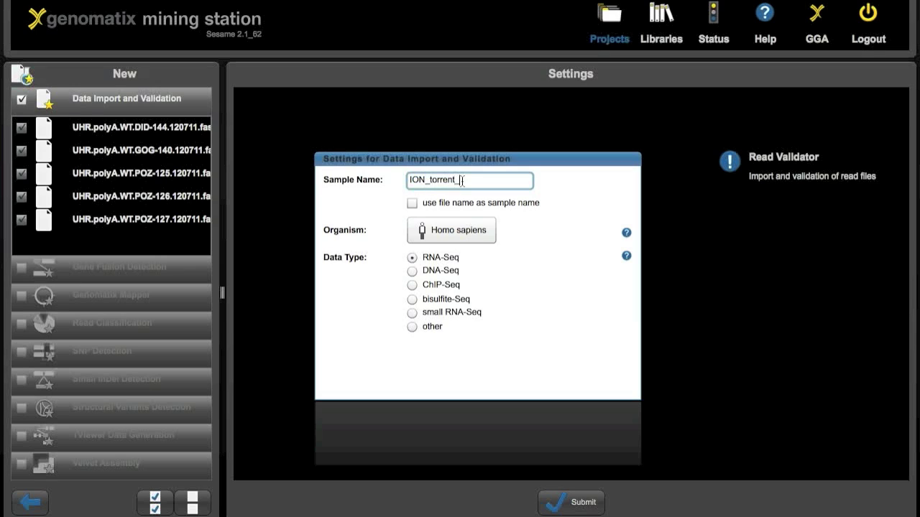
{"action": "type", "text": "UHR"}
{"action": "left_click", "coordinate": [565, 502]}
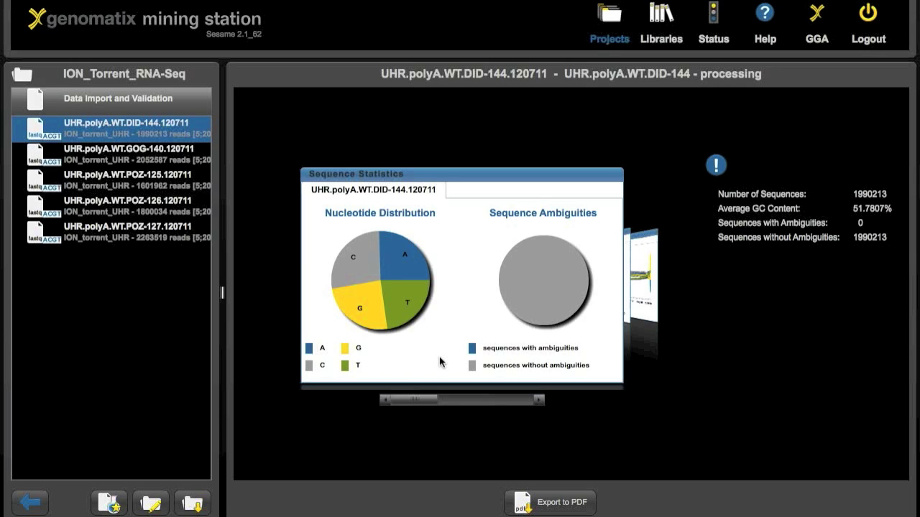
Review the UHR length and nucleotide distribution charts and the GOG-140 and POZ-125 statistics, then start a new analysis.
{"action": "left_click", "coordinate": [445, 400]}
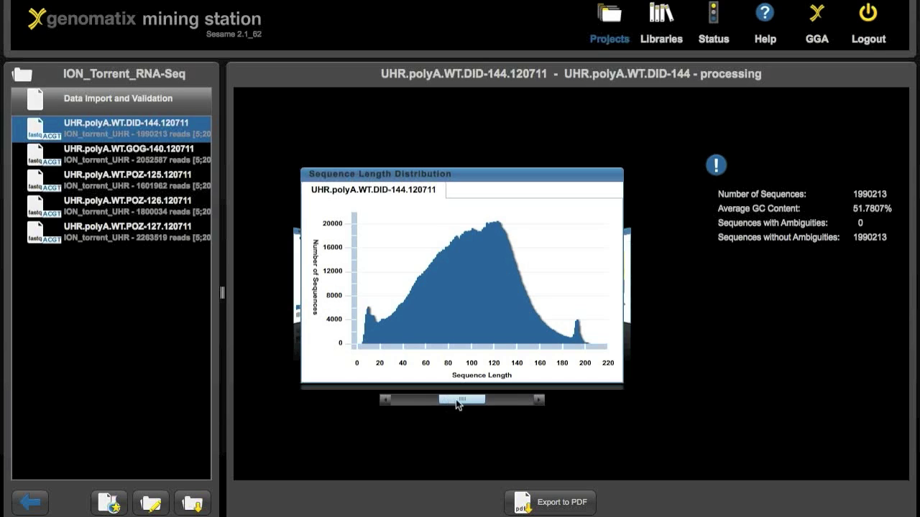
{"action": "left_click", "coordinate": [510, 400]}
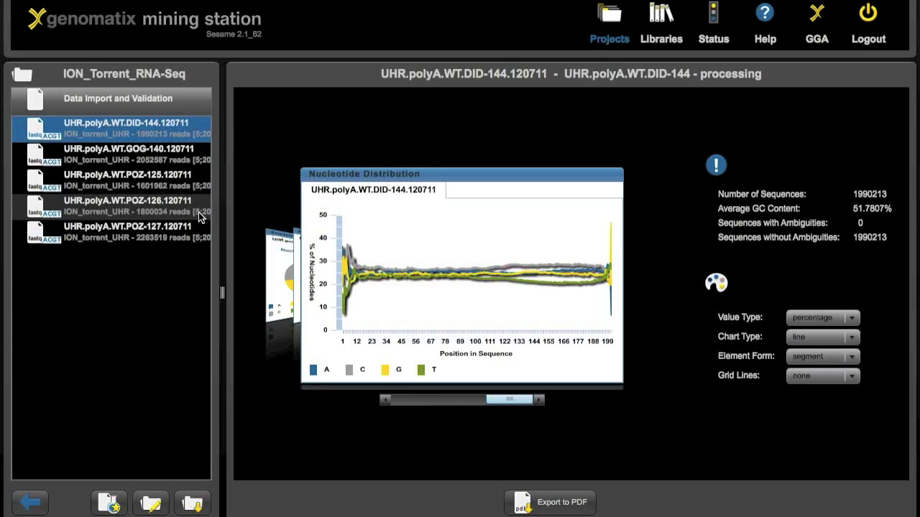
{"action": "left_click", "coordinate": [142, 158]}
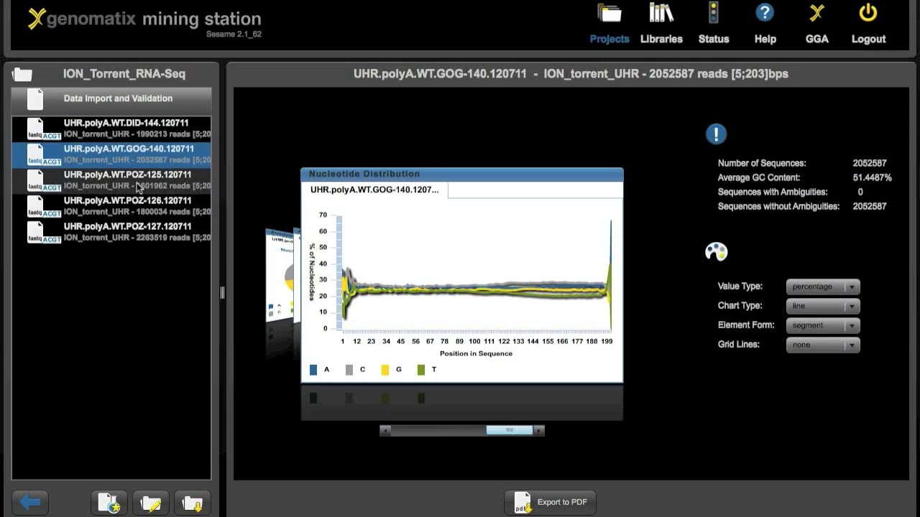
{"action": "left_click", "coordinate": [139, 186]}
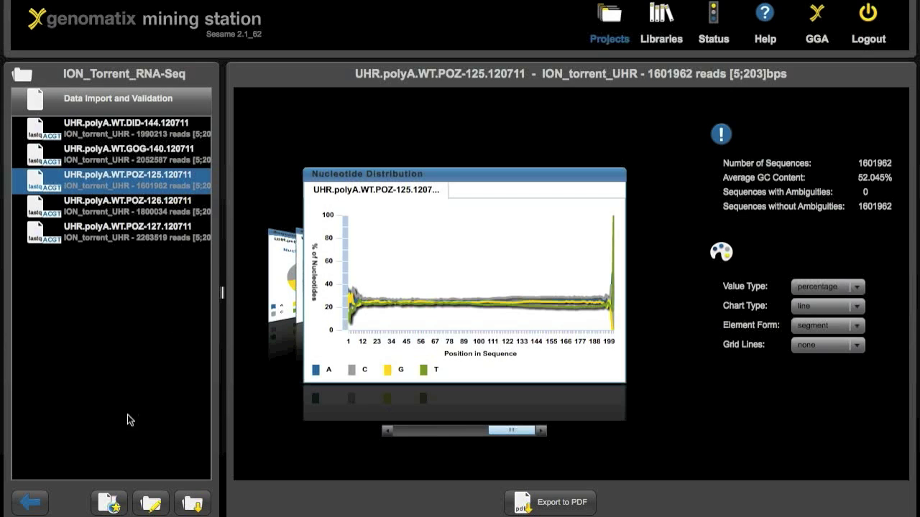
{"action": "left_click", "coordinate": [109, 503]}
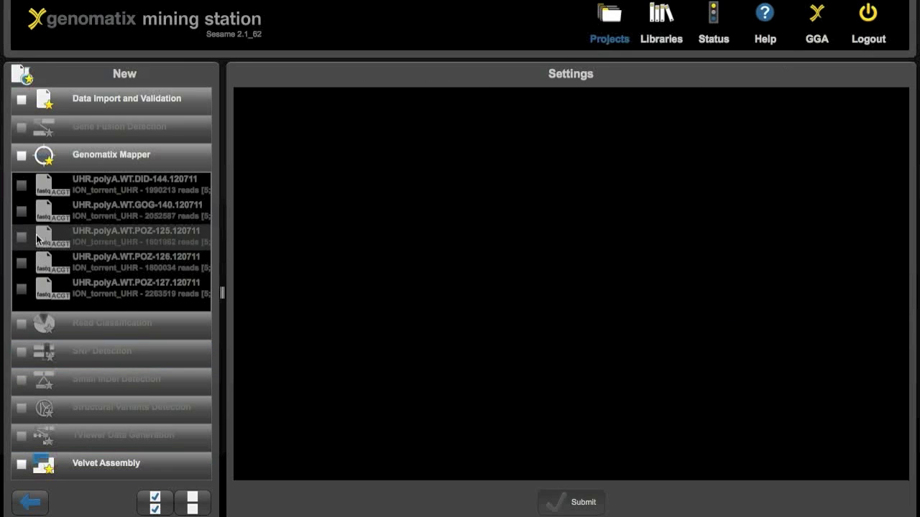
Set up Genomatix Mapper on the five UHR files and name the analysis ION_torrent_UHR.
{"action": "left_click", "coordinate": [21, 157]}
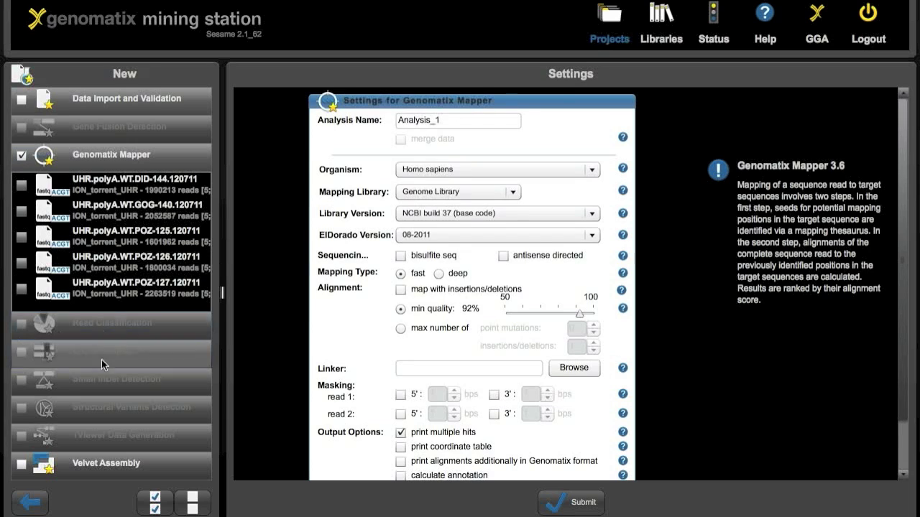
{"action": "left_click", "coordinate": [159, 506]}
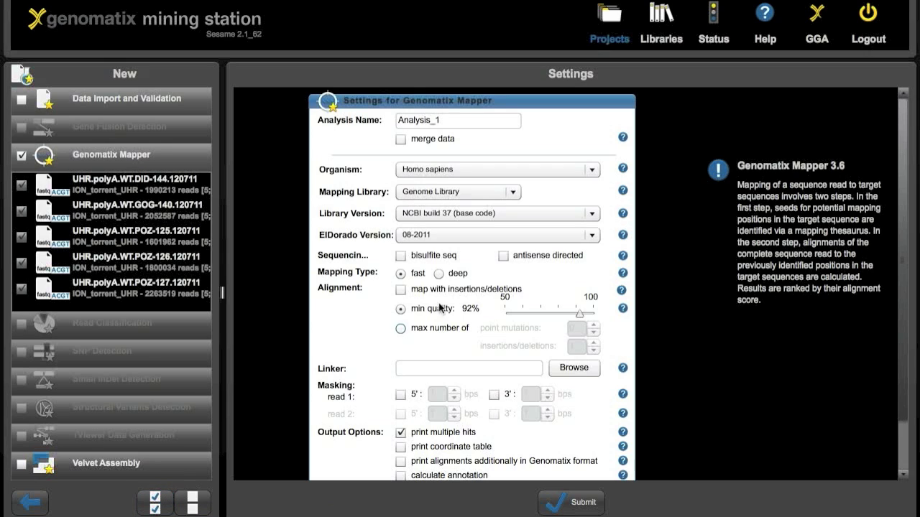
{"action": "left_click", "coordinate": [443, 120]}
{"action": "double_click", "coordinate": [442, 120]}
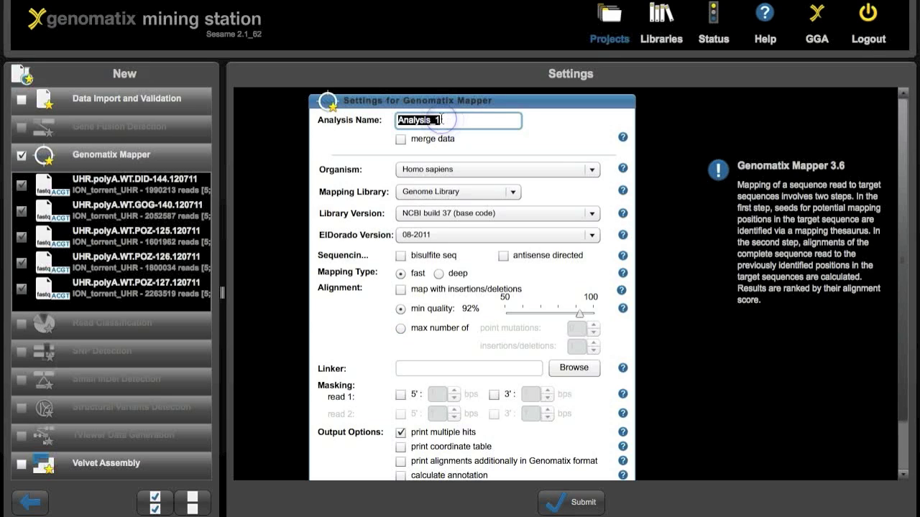
{"action": "type", "text": "ION"}
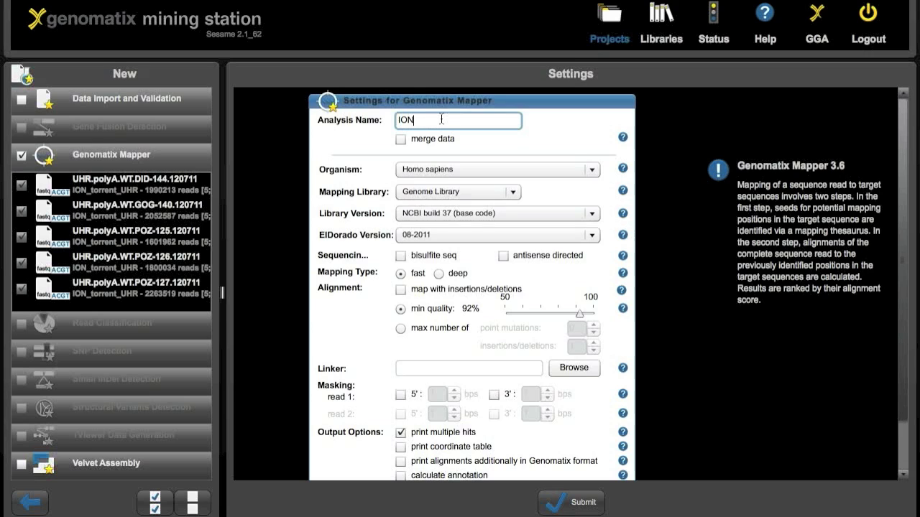
{"action": "type", "text": "_torrent_UHR"}
Merge the data, allow insertions/deletions, set minimum quality to 80%, and submit.
{"action": "left_click", "coordinate": [401, 140]}
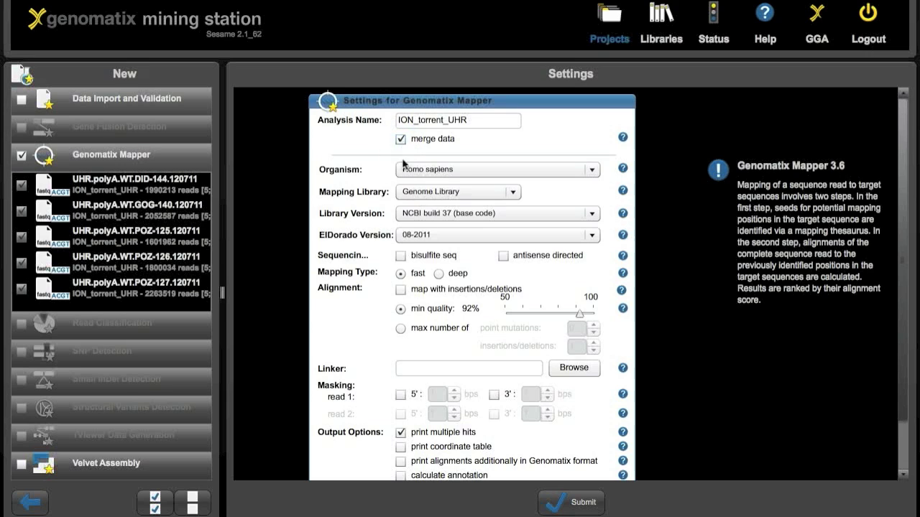
{"action": "left_click", "coordinate": [402, 290]}
{"action": "left_click_drag", "start_coordinate": [579, 311], "coordinate": [556, 312]}
{"action": "scroll", "coordinate": [709, 365], "scroll_direction": "down", "scroll_amount": 2}
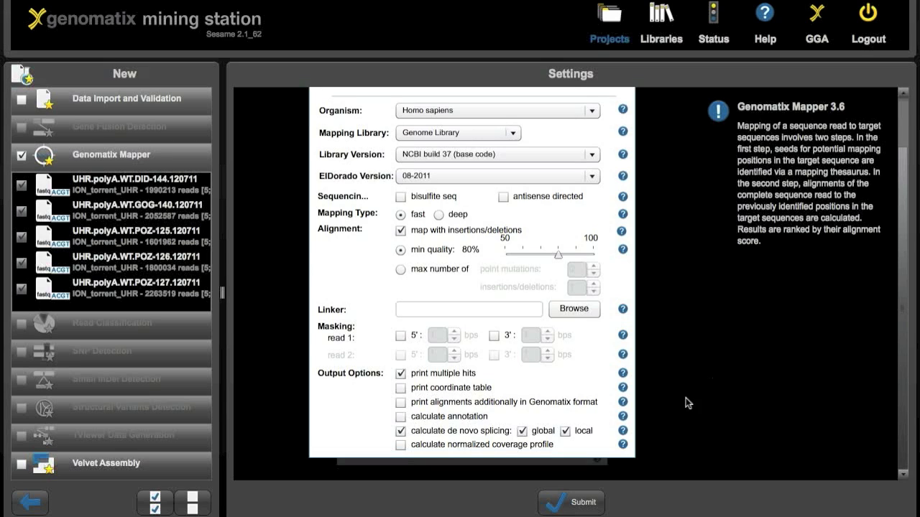
{"action": "left_click", "coordinate": [589, 510]}
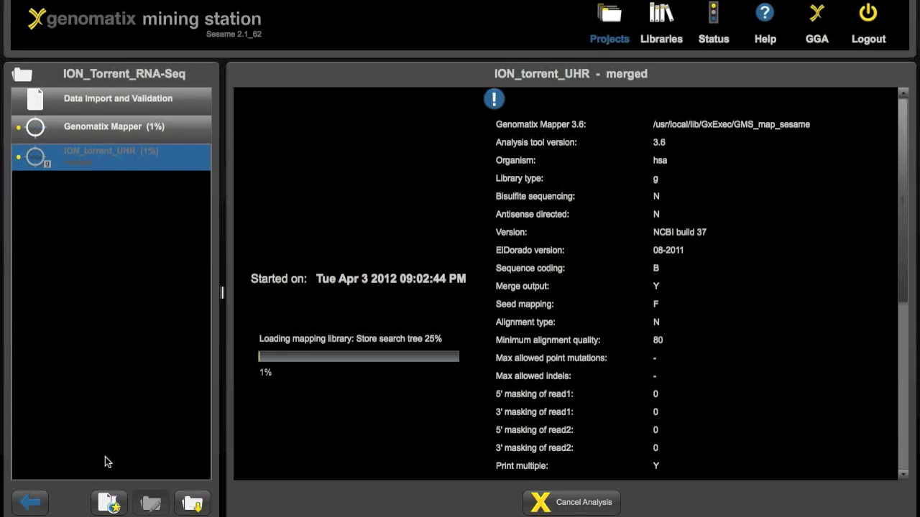
Select the five HBR fastq files for Data Import and Validation.
{"action": "left_click", "coordinate": [107, 503]}
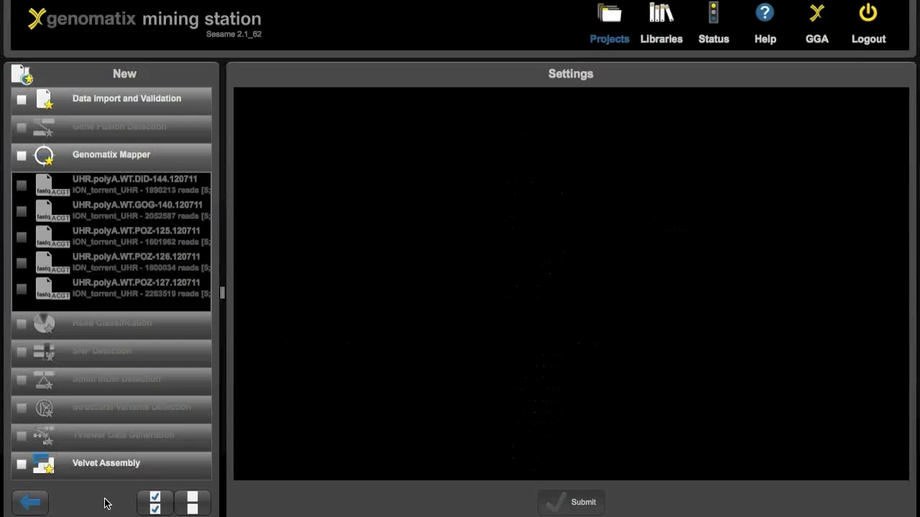
{"action": "left_click", "coordinate": [20, 98]}
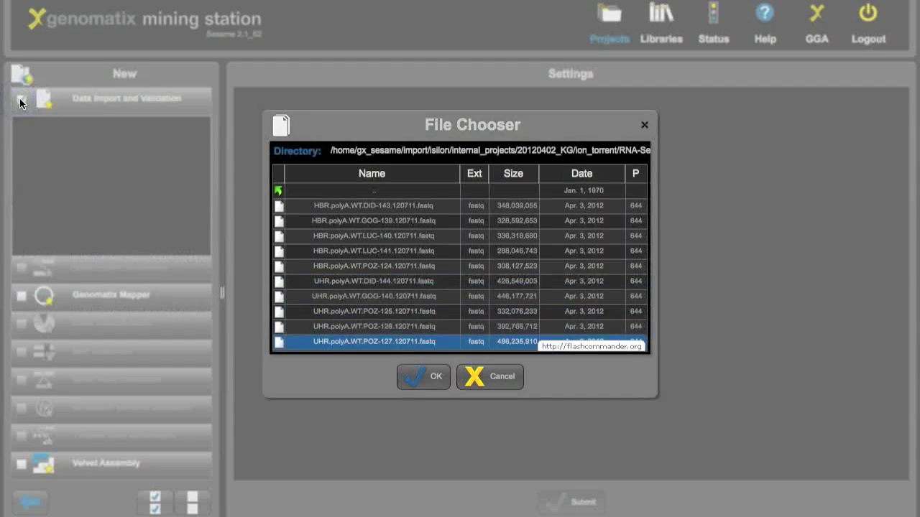
{"action": "left_click", "coordinate": [339, 204]}
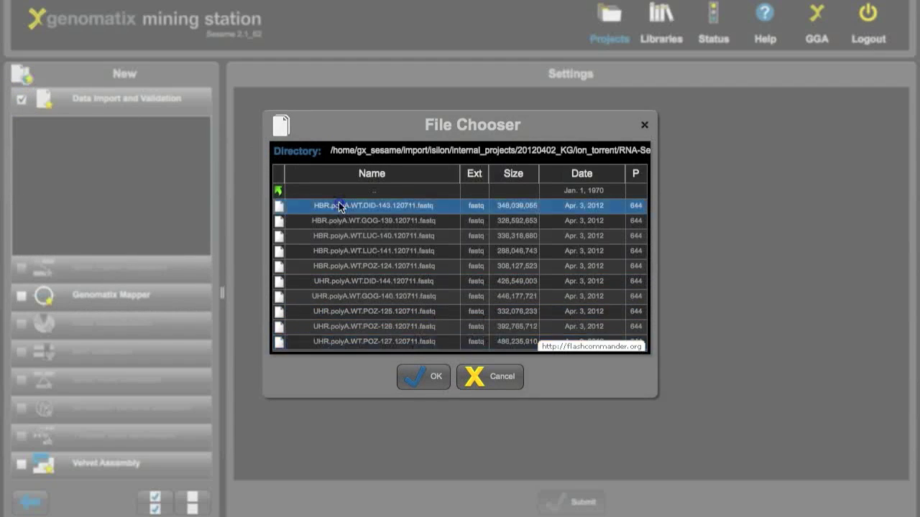
{"action": "left_click", "coordinate": [368, 266], "text": "shift"}
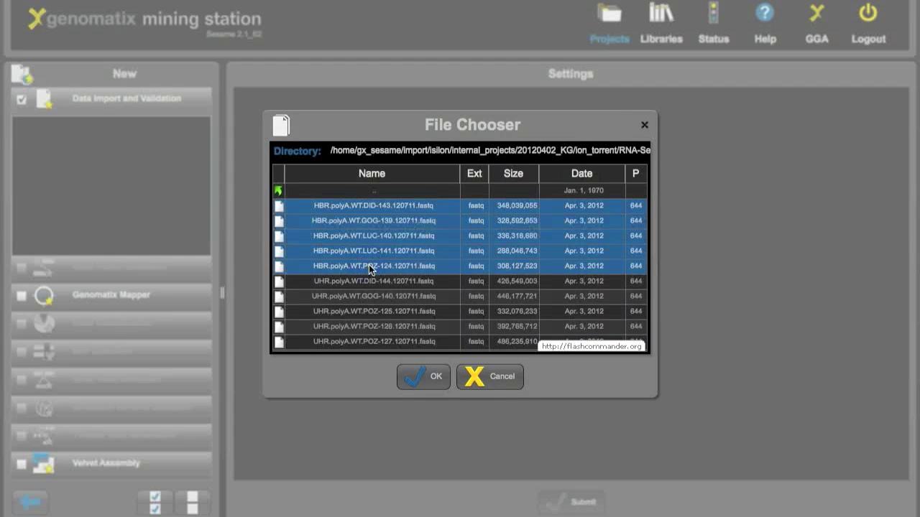
{"action": "left_click", "coordinate": [434, 378]}
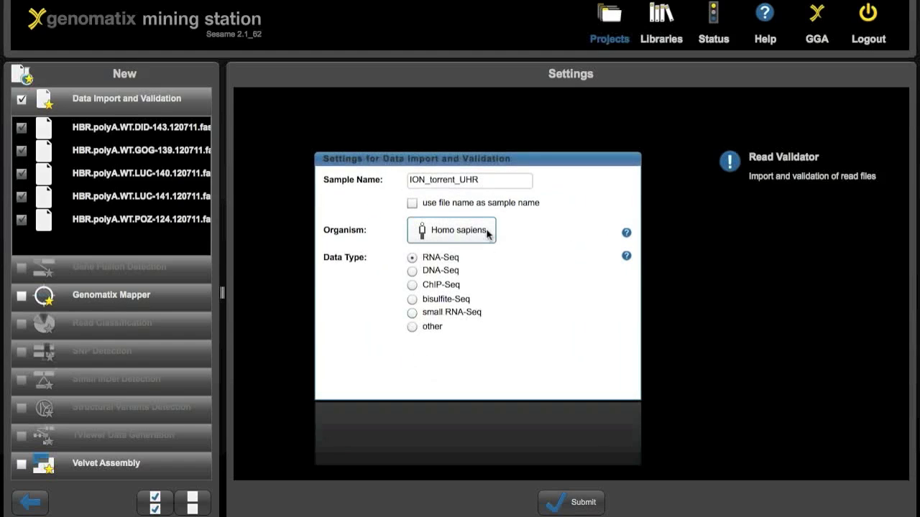
Change the sample name to ION_torrent_HBR.
{"action": "left_click", "coordinate": [483, 180]}
{"action": "key", "text": "BackSpace"}
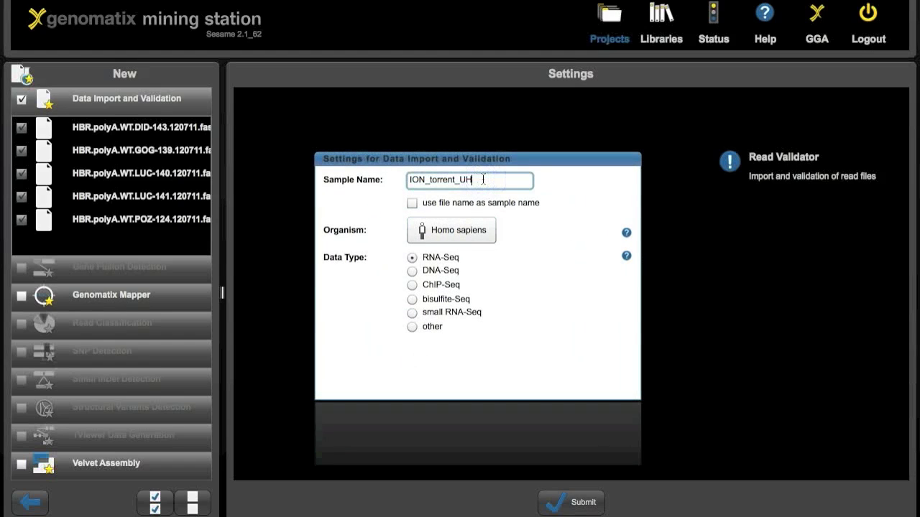
{"action": "key", "text": "BackSpace"}
{"action": "key", "text": "BackSpace"}
{"action": "type", "text": "HBR"}
Submit the HBR import, review its length distribution and LUC-140 statistics, then start a new analysis.
{"action": "left_click", "coordinate": [562, 503]}
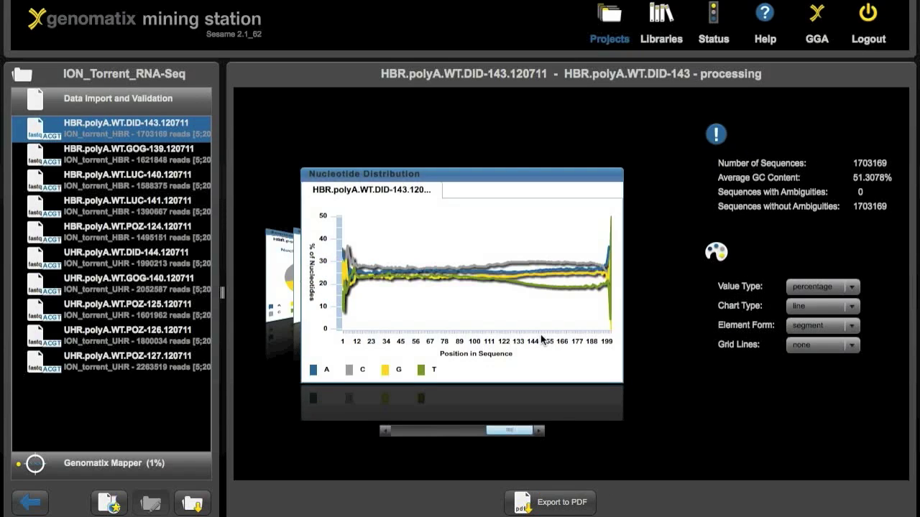
{"action": "left_click", "coordinate": [464, 429]}
{"action": "left_click_drag", "start_coordinate": [462, 429], "coordinate": [424, 433]}
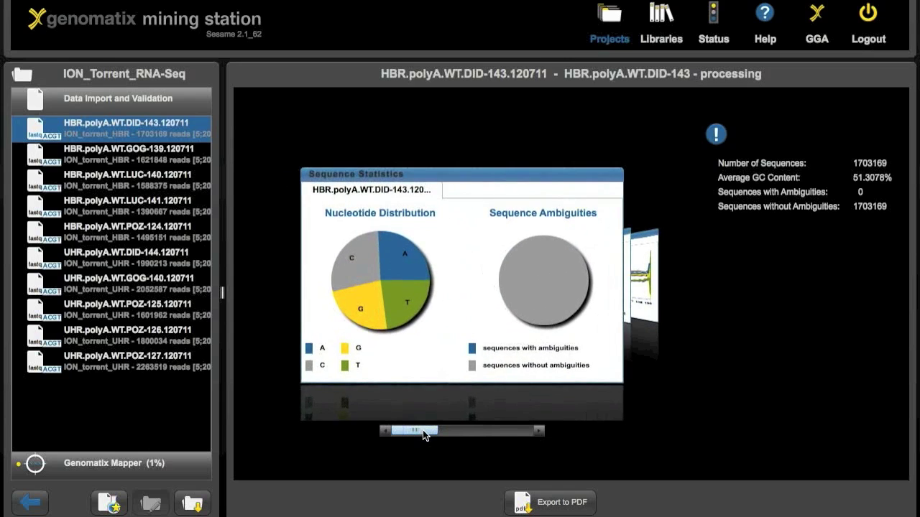
{"action": "left_click", "coordinate": [110, 175]}
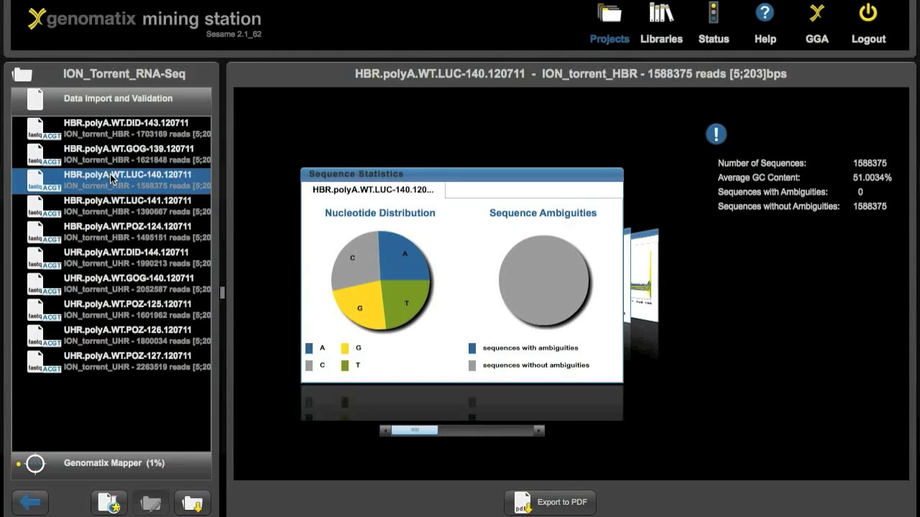
{"action": "left_click", "coordinate": [109, 504]}
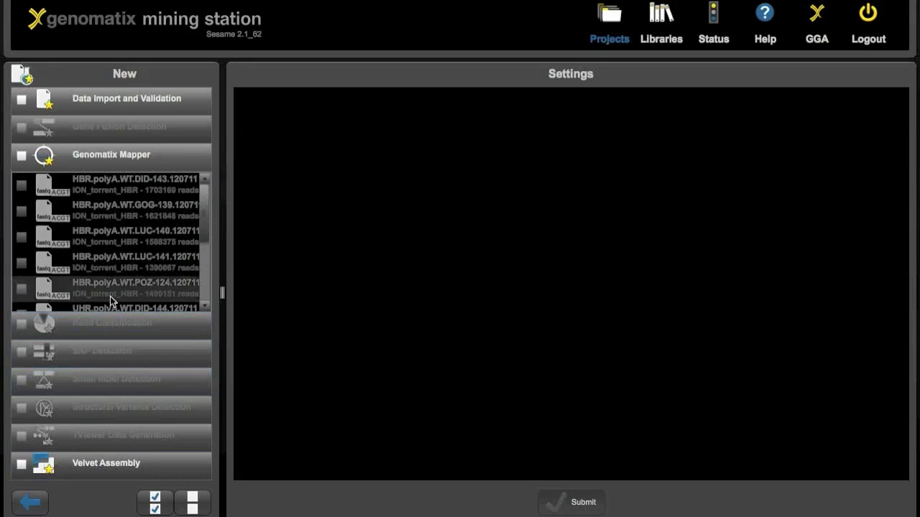
Choose Genomatix Mapper with HBR files DID-143, POZ-124, LUC-140, LUC-141 and GOG-139.
{"action": "left_click", "coordinate": [27, 183]}
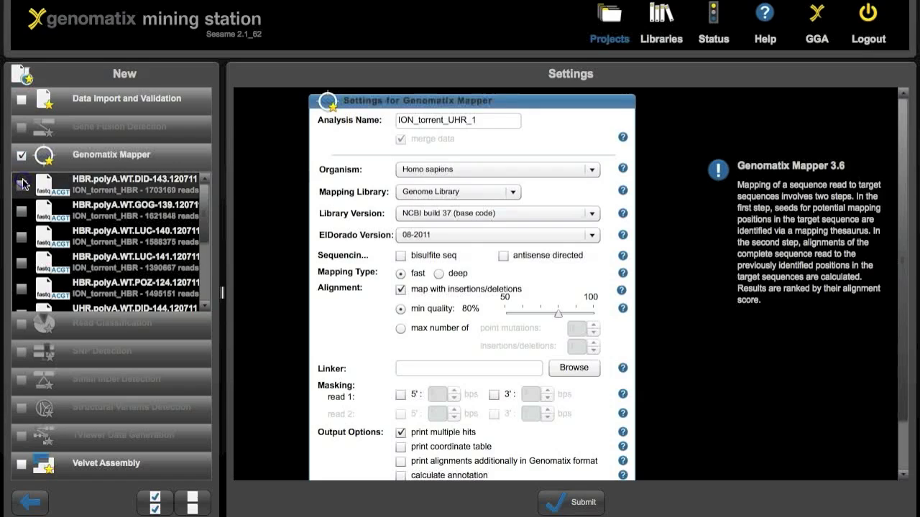
{"action": "left_click", "coordinate": [22, 186]}
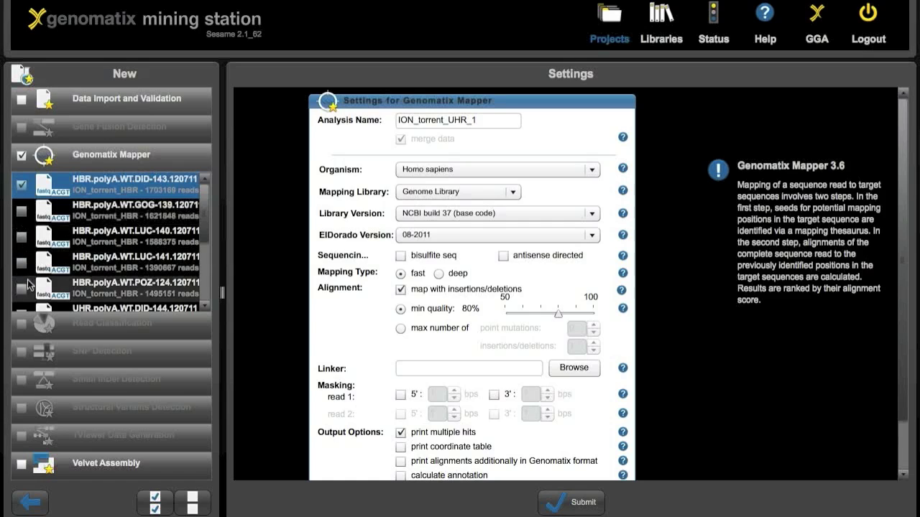
{"action": "left_click", "coordinate": [25, 291]}
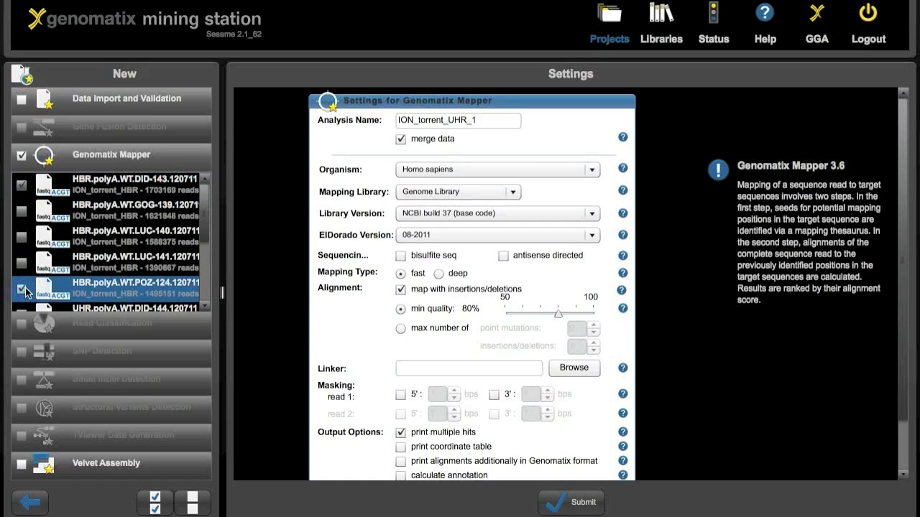
{"action": "left_click", "coordinate": [21, 263]}
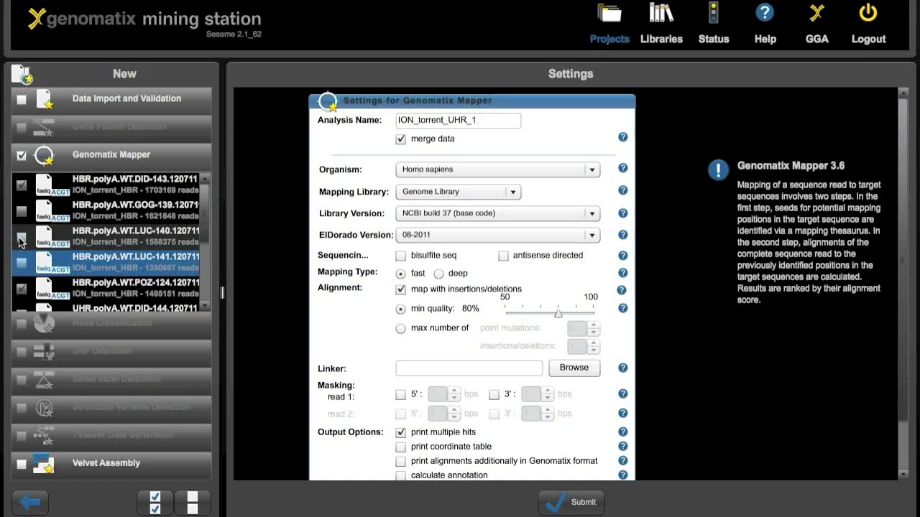
{"action": "left_click", "coordinate": [21, 240]}
{"action": "left_click", "coordinate": [21, 263]}
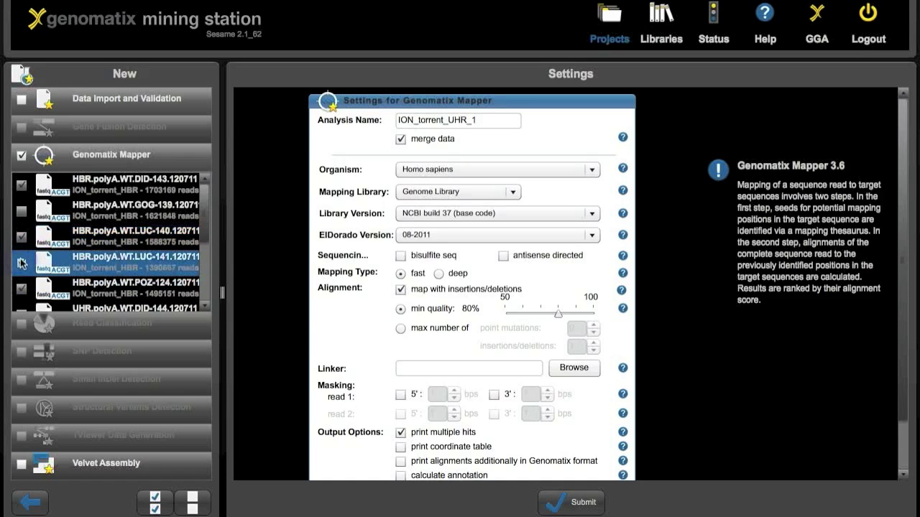
{"action": "left_click", "coordinate": [23, 211]}
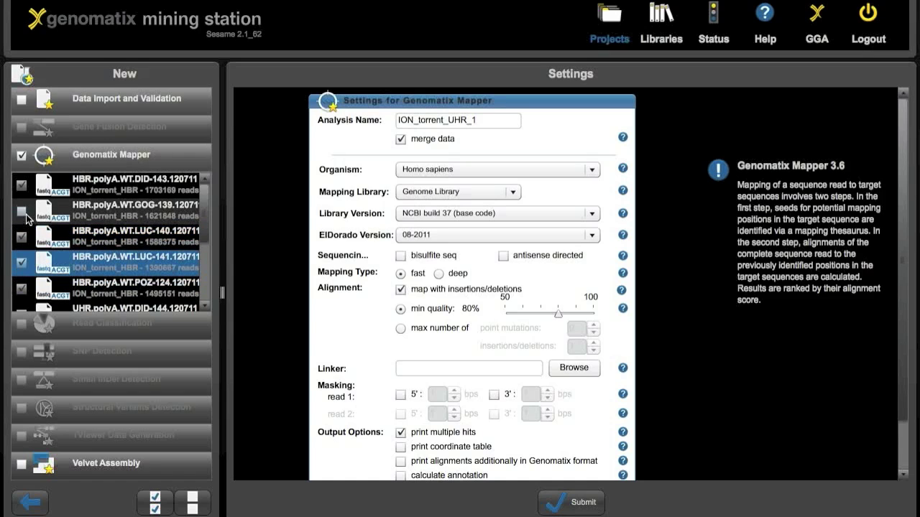
{"action": "left_click", "coordinate": [99, 214]}
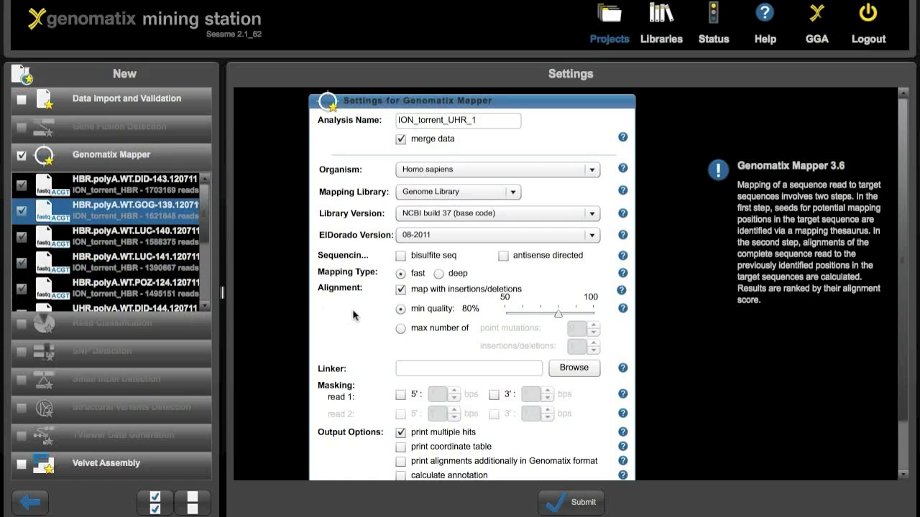
Rename the analysis ION_torrent_HBR and submit the merged mapping run.
{"action": "left_click", "coordinate": [474, 122]}
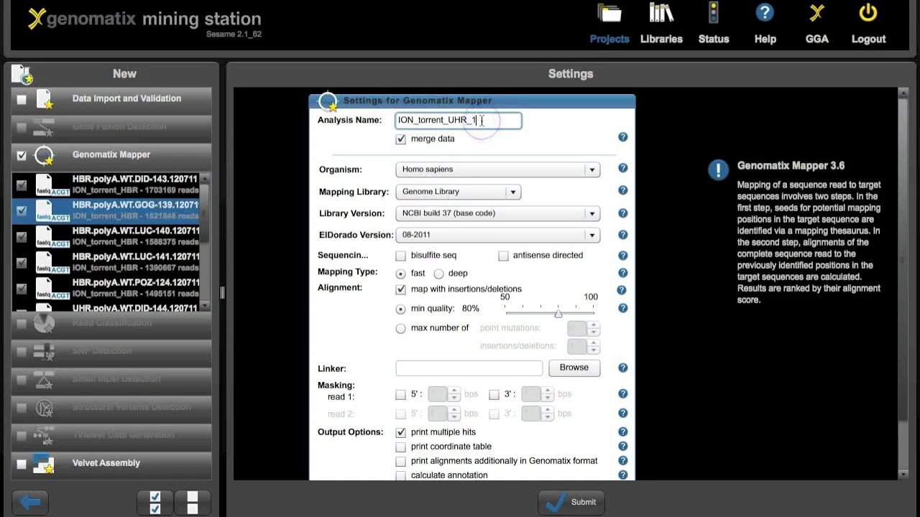
{"action": "key", "text": "BackSpace"}
{"action": "key", "text": "BackSpace"}
{"action": "key", "text": "BackSpace"}
{"action": "key", "text": "BackSpace"}
{"action": "key", "text": "BackSpace"}
{"action": "type", "text": "HBR"}
{"action": "scroll", "coordinate": [718, 374], "scroll_direction": "down", "scroll_amount": 2}
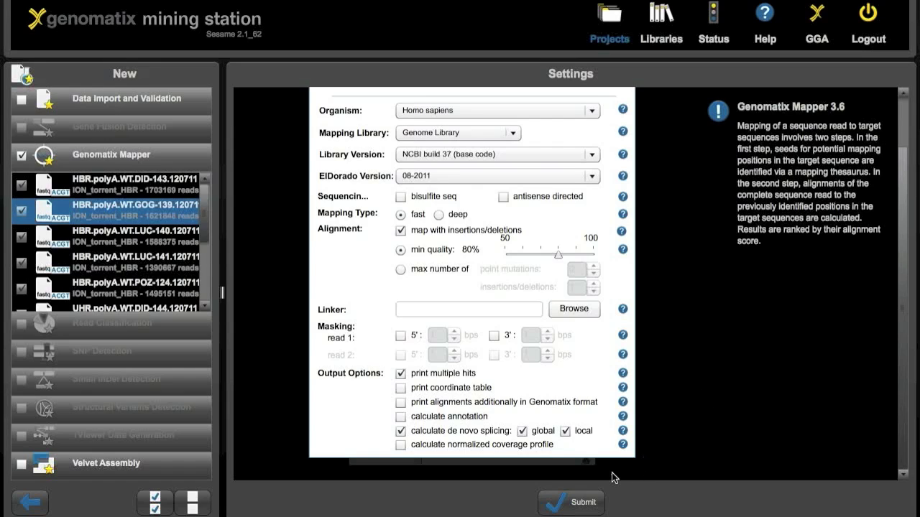
{"action": "left_click", "coordinate": [580, 503]}
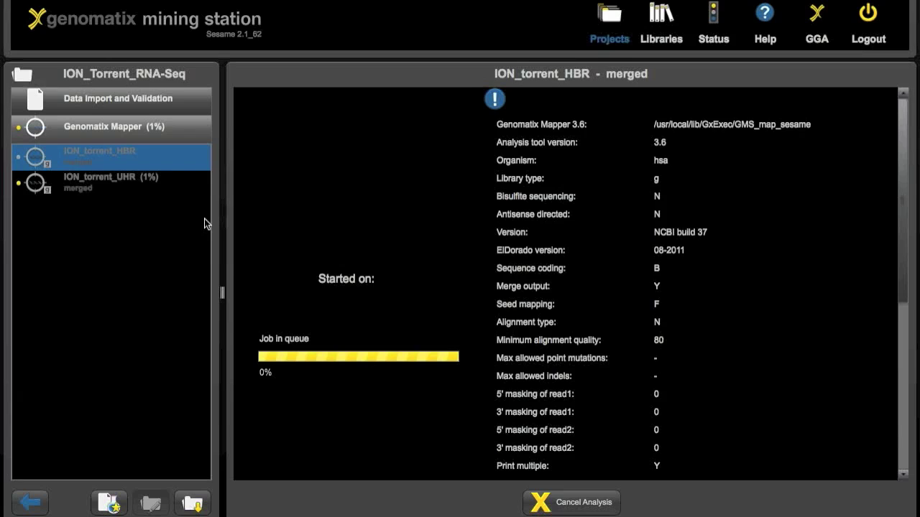
Select the ION_torrent_UHR mapping job and wait for its completion notice.
{"action": "left_click", "coordinate": [101, 189]}
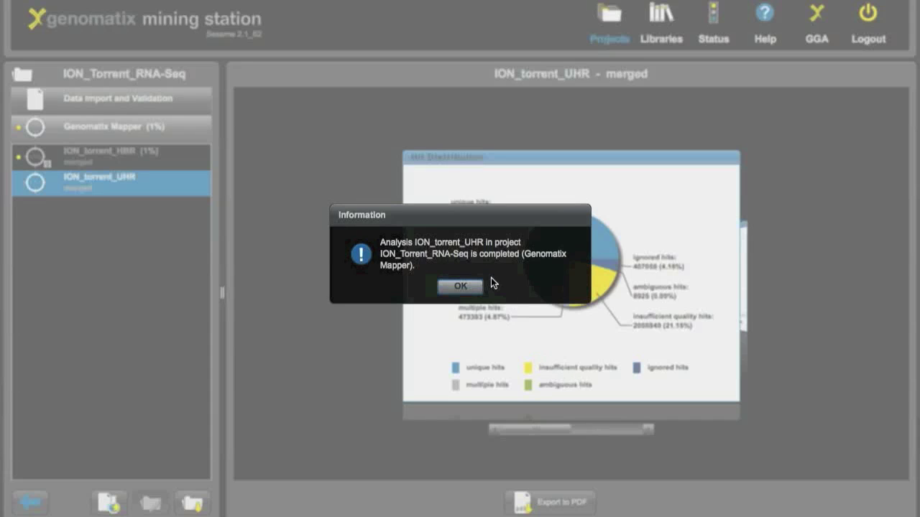
Close the completion notice and rotate past Alignment Quality to the UHR hit distribution pie.
{"action": "left_click", "coordinate": [463, 286]}
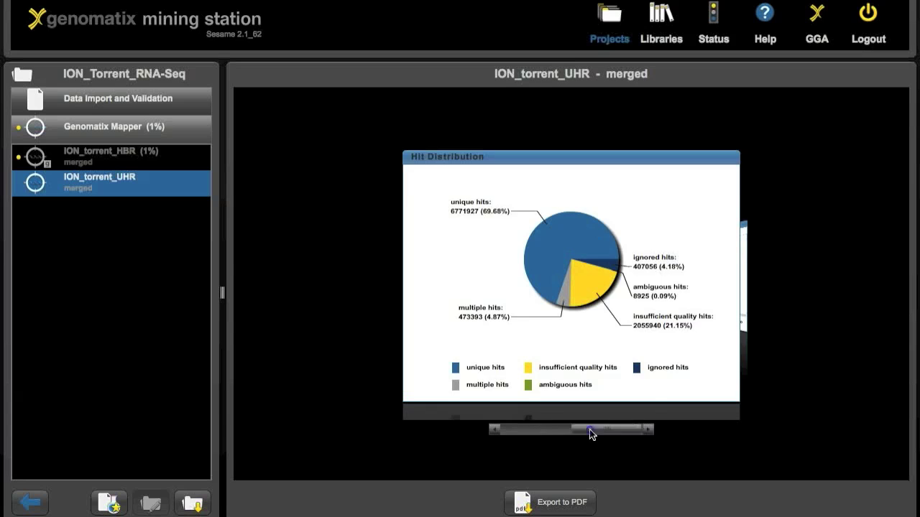
{"action": "left_click", "coordinate": [590, 431]}
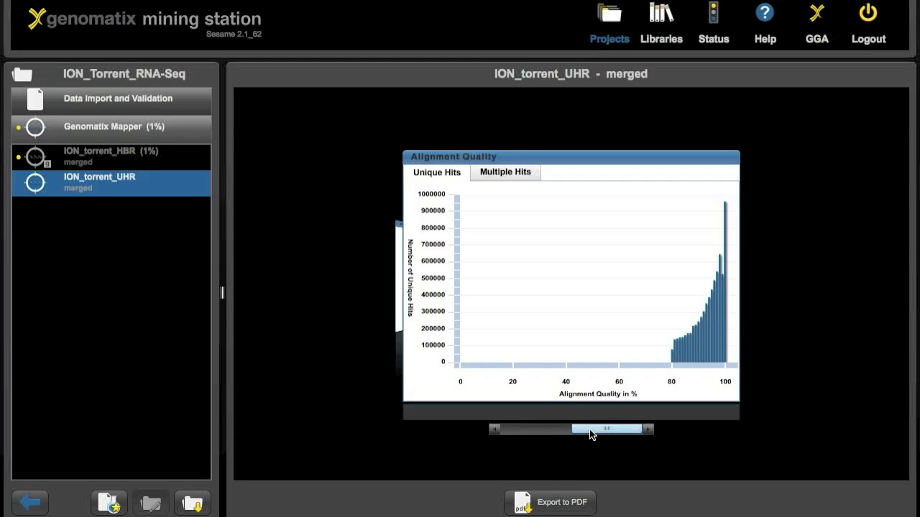
{"action": "left_click", "coordinate": [546, 427]}
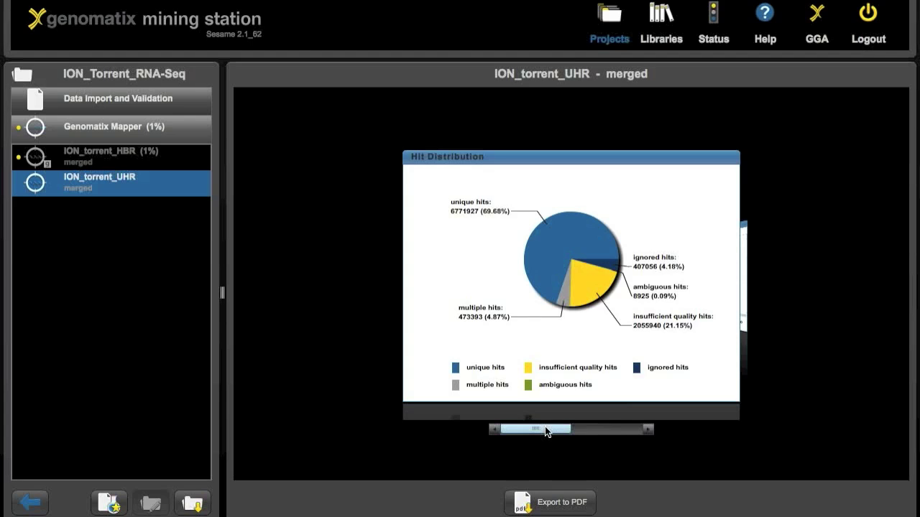
Mark the UHR DID-144, GOG-140 and POZ-125 statistics files for export.
{"action": "left_click", "coordinate": [193, 505]}
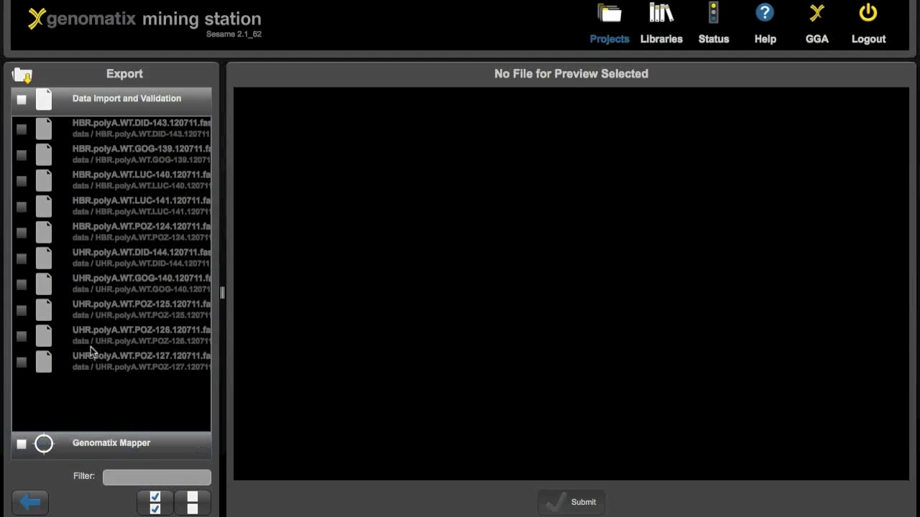
{"action": "left_click", "coordinate": [23, 100]}
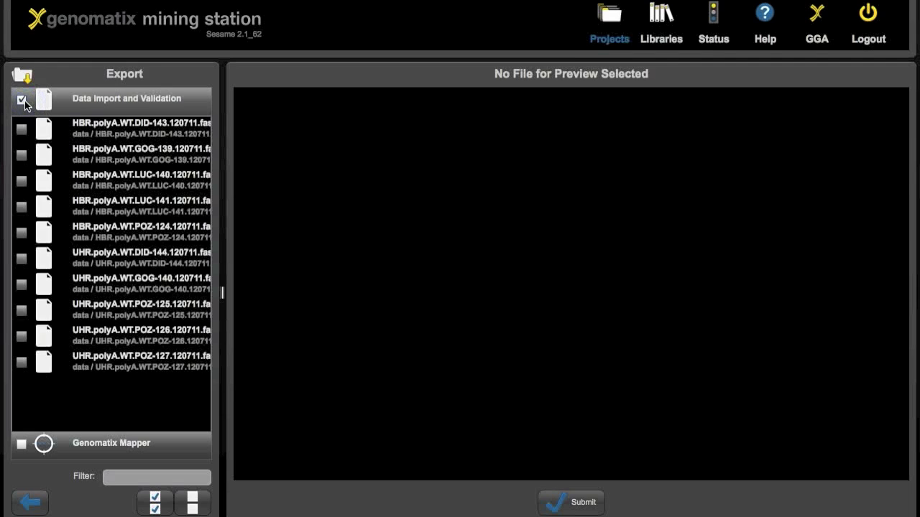
{"action": "left_click", "coordinate": [21, 260]}
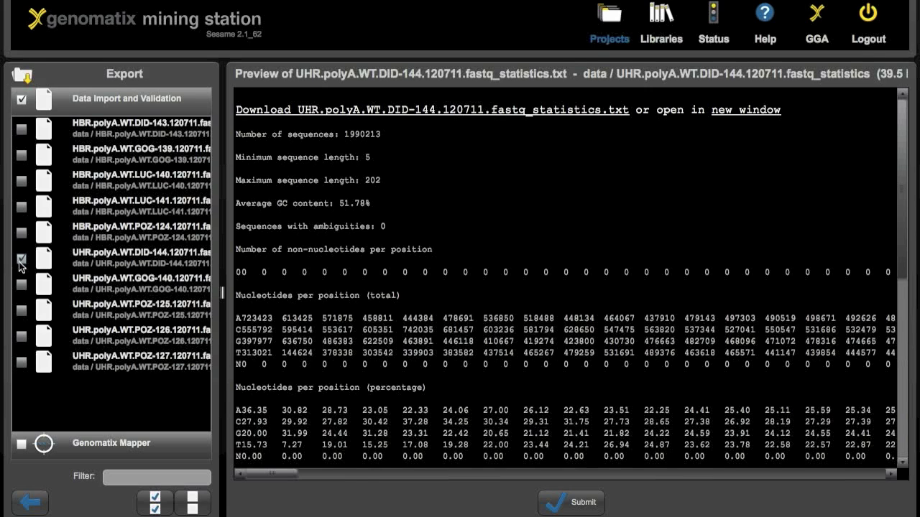
{"action": "left_click", "coordinate": [21, 285]}
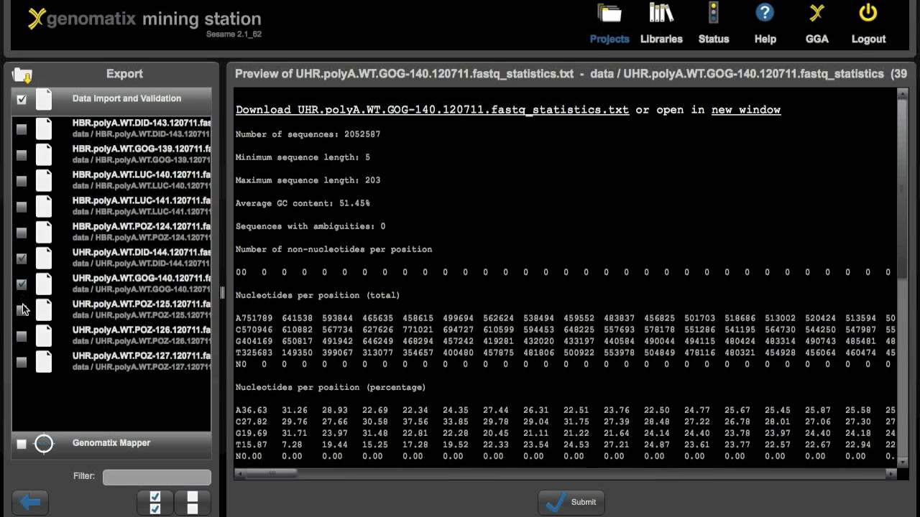
{"action": "left_click", "coordinate": [22, 311]}
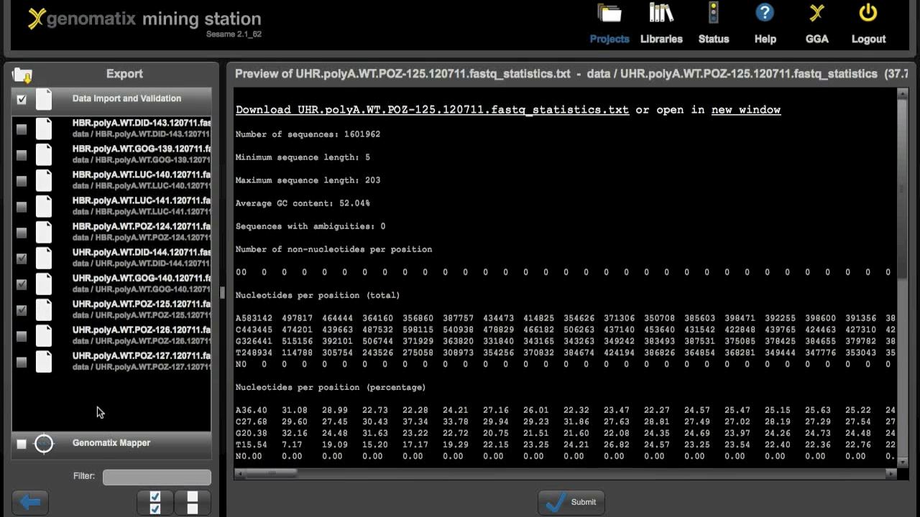
Mark the 42_Exon_Skipping Genomatix Mapper result for export after previewing other mapper files.
{"action": "left_click", "coordinate": [97, 440]}
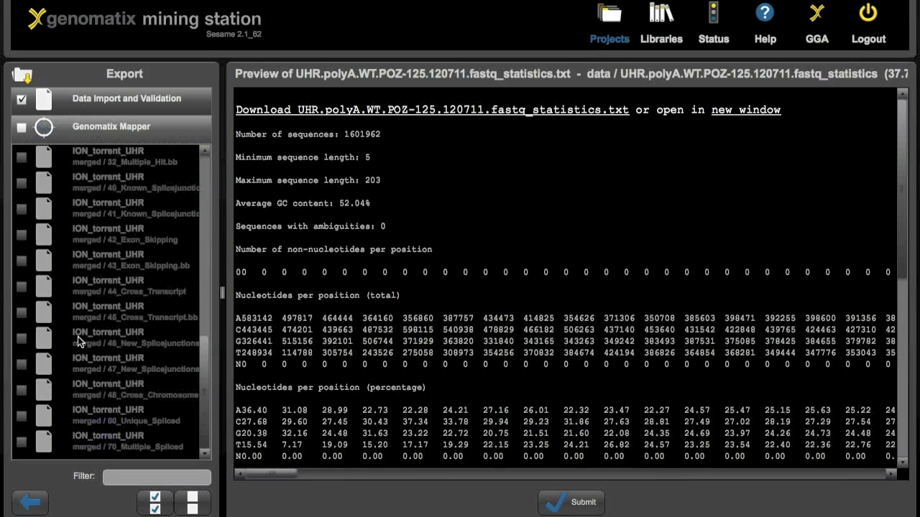
{"action": "left_click", "coordinate": [22, 128]}
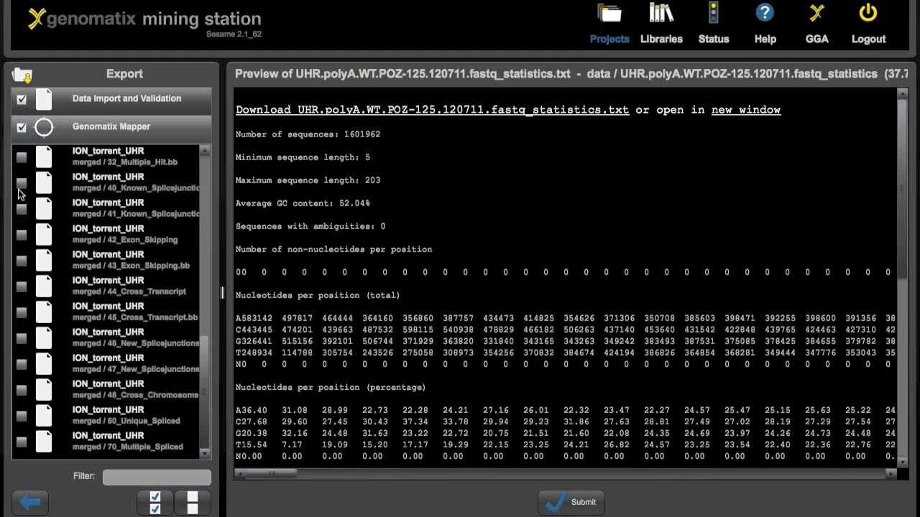
{"action": "left_click", "coordinate": [20, 165]}
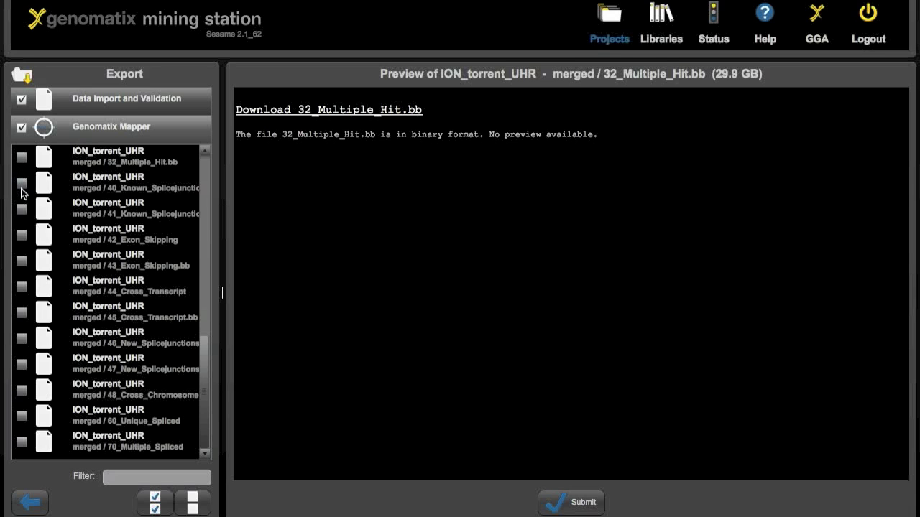
{"action": "left_click", "coordinate": [21, 192]}
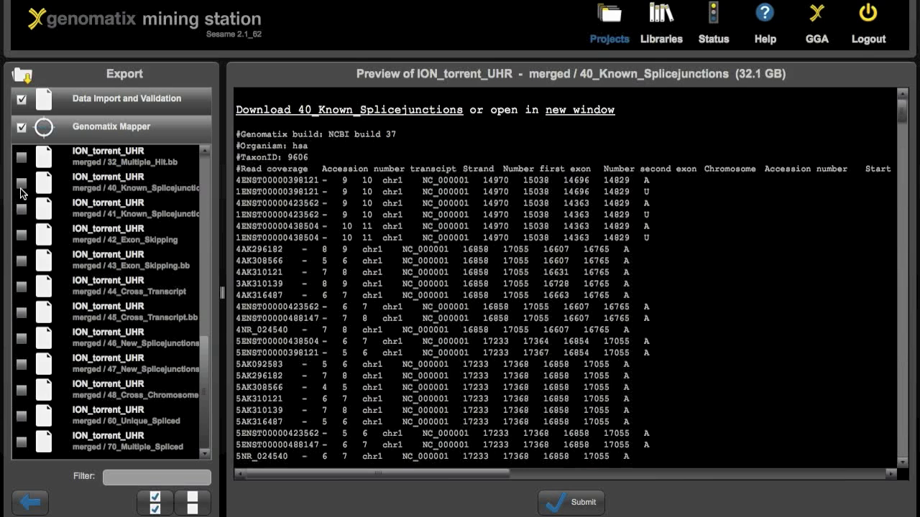
{"action": "left_click", "coordinate": [21, 235]}
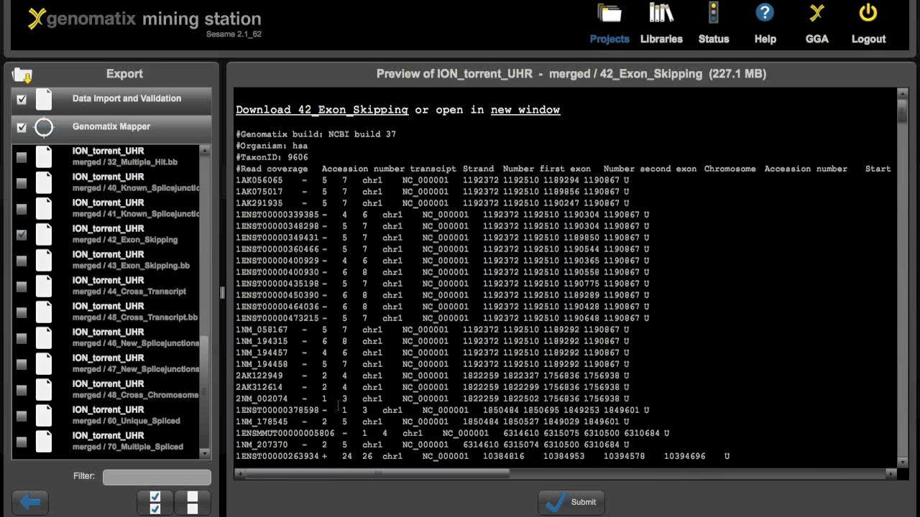
Export the four chosen files with gzip compression and acknowledge the export-started notice.
{"action": "left_click", "coordinate": [566, 503]}
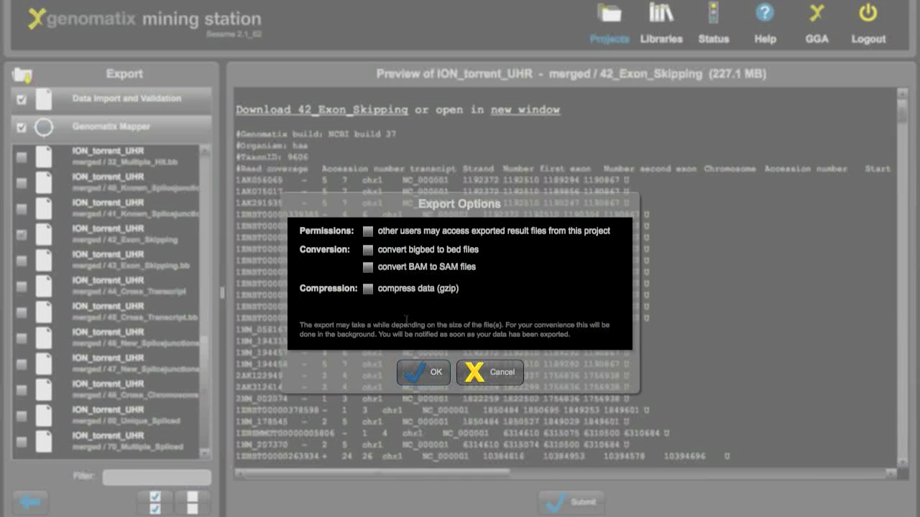
{"action": "left_click", "coordinate": [369, 289]}
{"action": "left_click", "coordinate": [422, 377]}
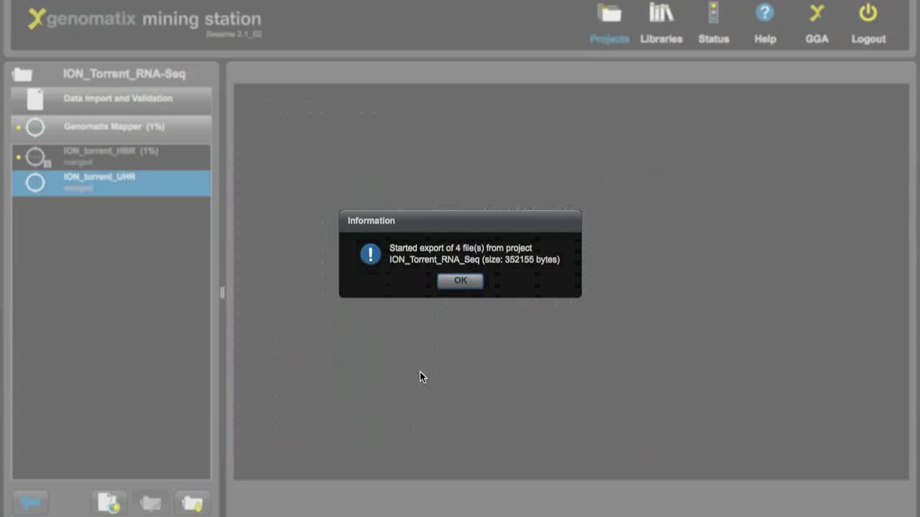
{"action": "left_click", "coordinate": [473, 283]}
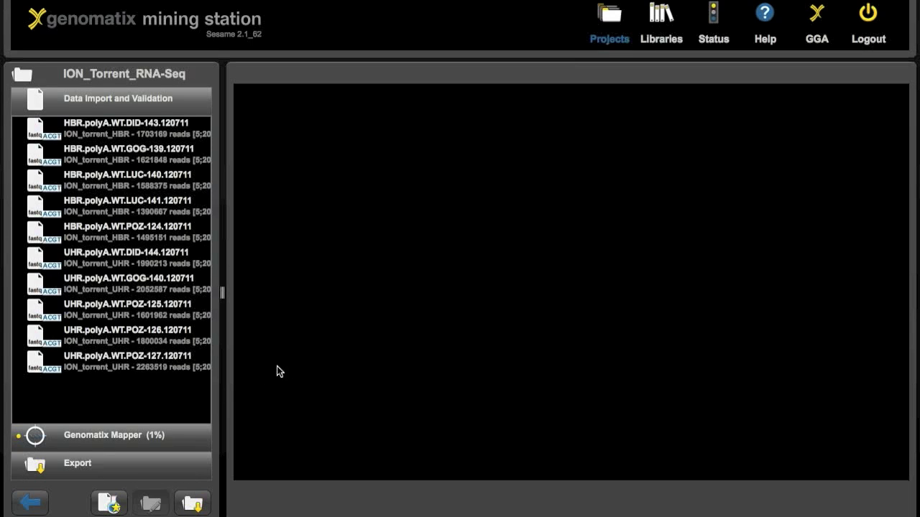
Open the ION_torrent_HBR mapping results (72.54% unique hits) and begin a new analysis.
{"action": "left_click", "coordinate": [130, 440]}
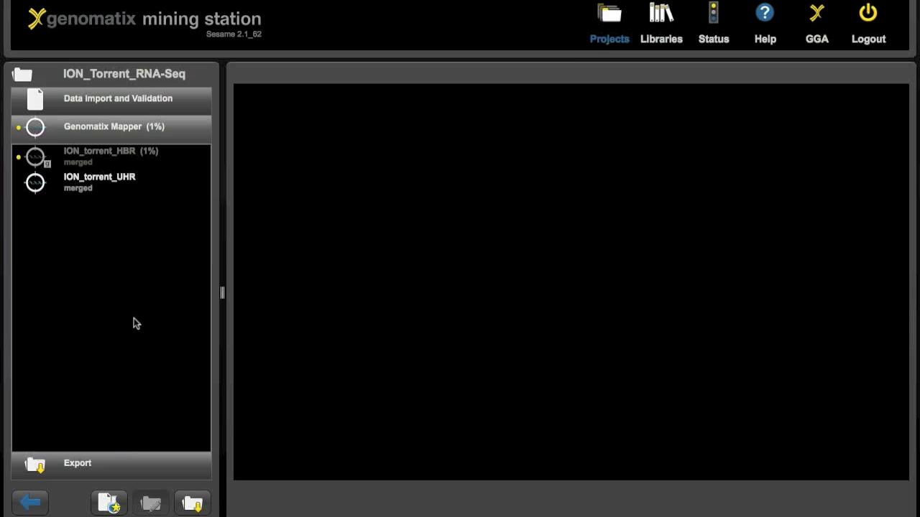
{"action": "left_click", "coordinate": [137, 154]}
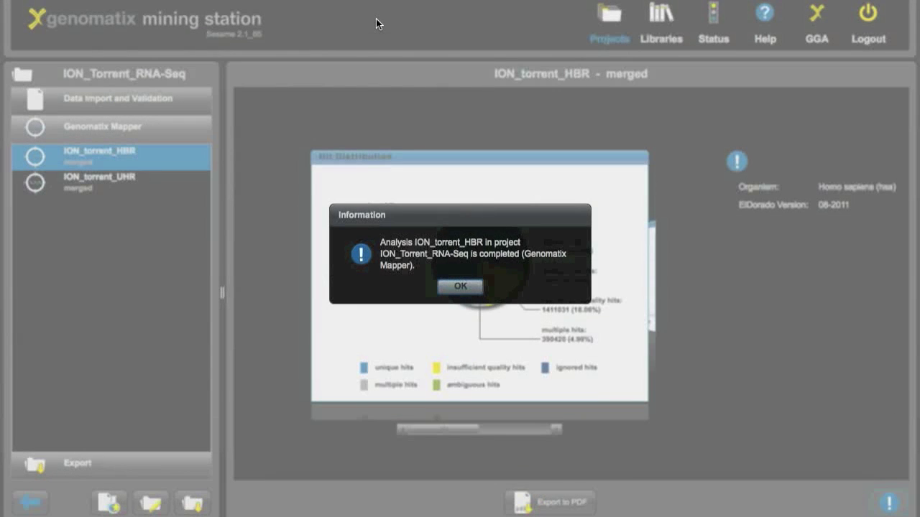
{"action": "left_click", "coordinate": [459, 286]}
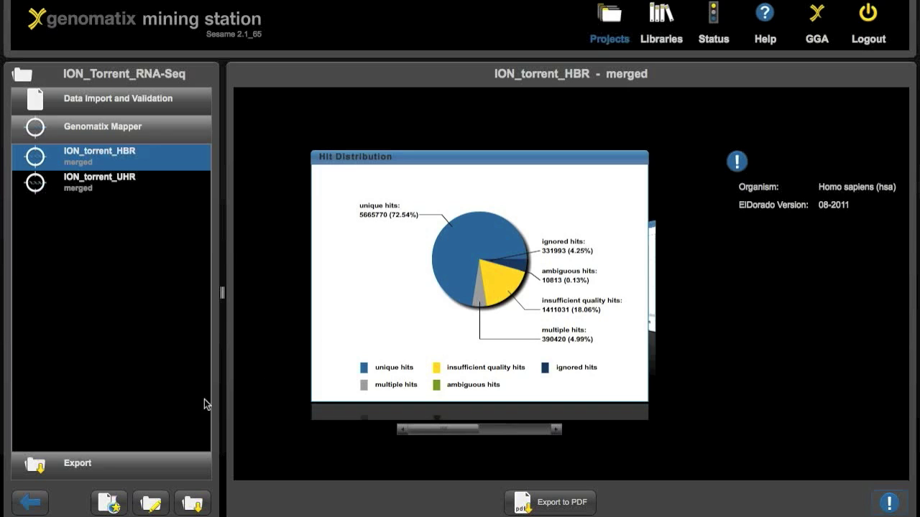
{"action": "left_click", "coordinate": [110, 506]}
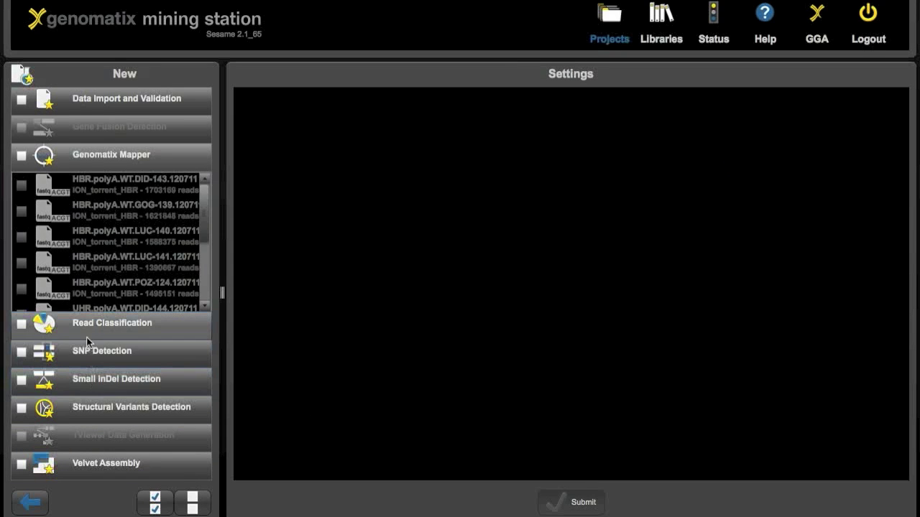
Submit a Read Classification on HBR 22_Unique_Hit.bb named ION_torrent_HBR_rc.
{"action": "left_click", "coordinate": [22, 324]}
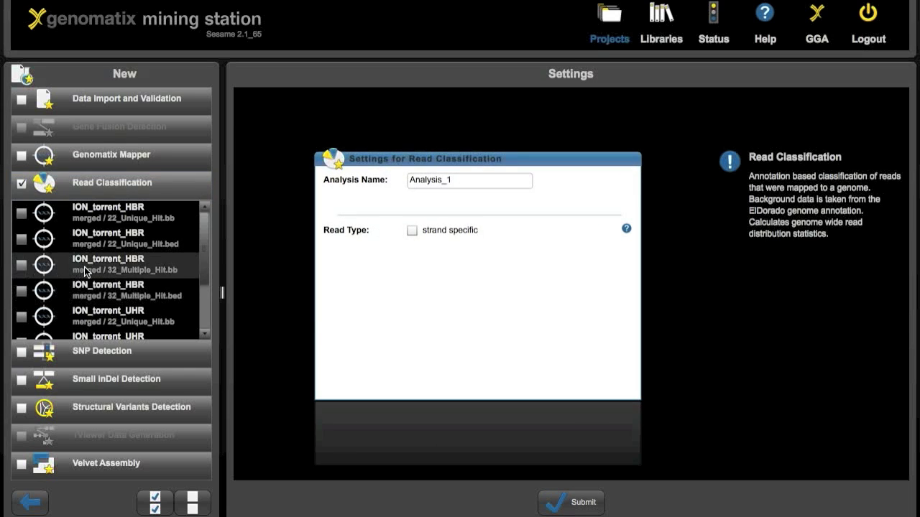
{"action": "left_click", "coordinate": [21, 213]}
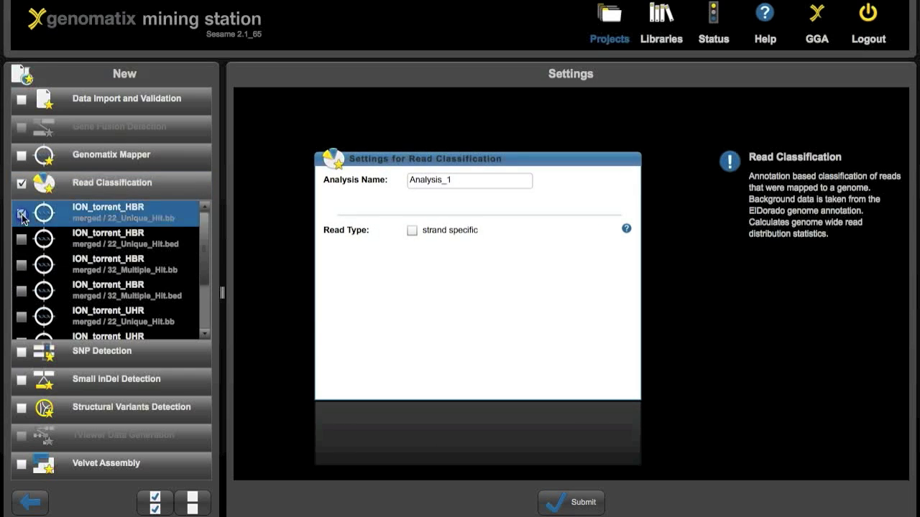
{"action": "double_click", "coordinate": [435, 179]}
{"action": "key", "text": "BackSpace"}
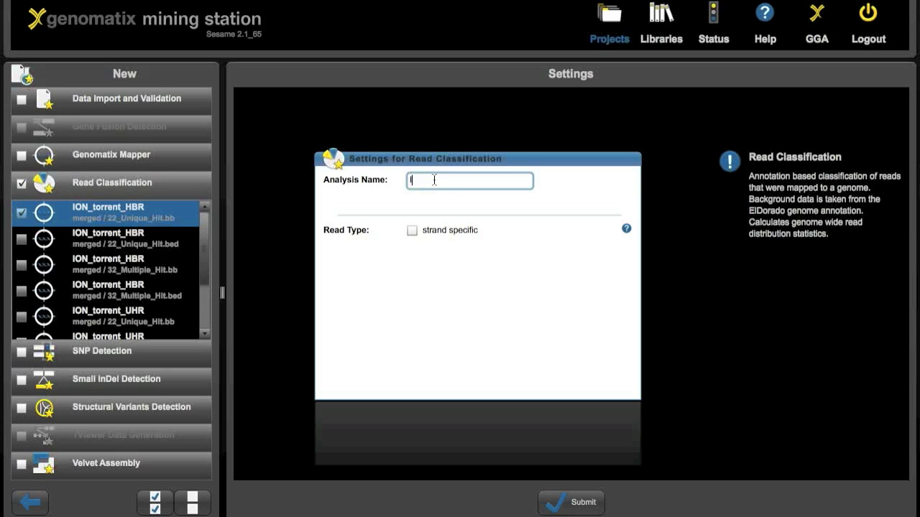
{"action": "type", "text": "ION_torrent_HBR_"}
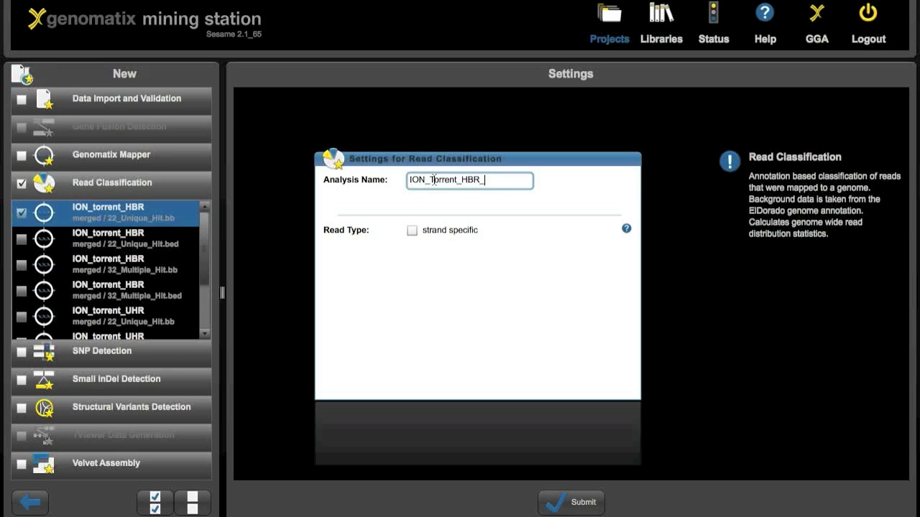
{"action": "type", "text": "rc"}
{"action": "left_click", "coordinate": [572, 506]}
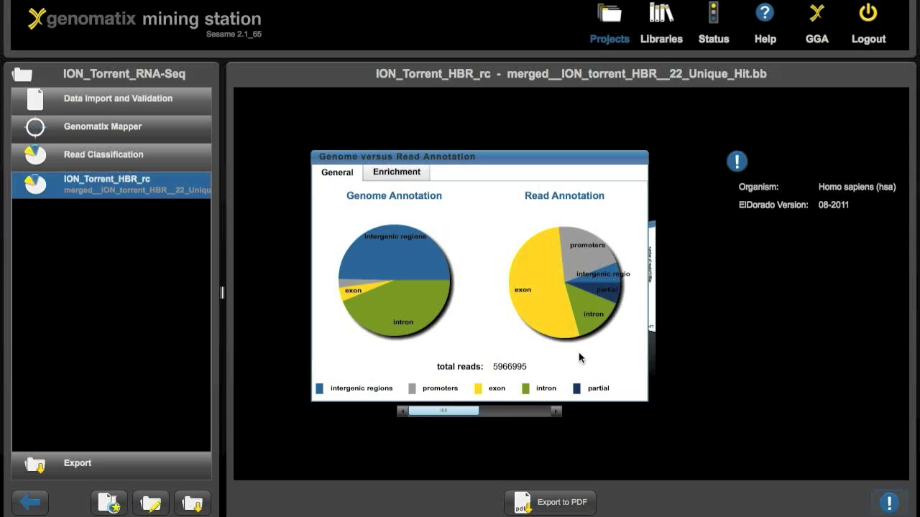
Inspect the exon bar in the Enrichment chart, then show the per-chromosome Read Distribution chart.
{"action": "left_click", "coordinate": [394, 174]}
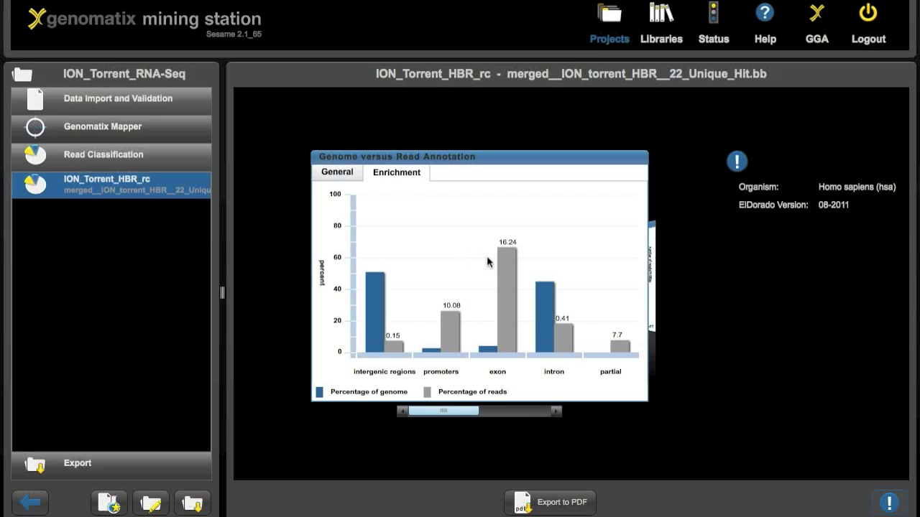
{"action": "mouse_move", "coordinate": [506, 319]}
{"action": "left_click", "coordinate": [508, 414]}
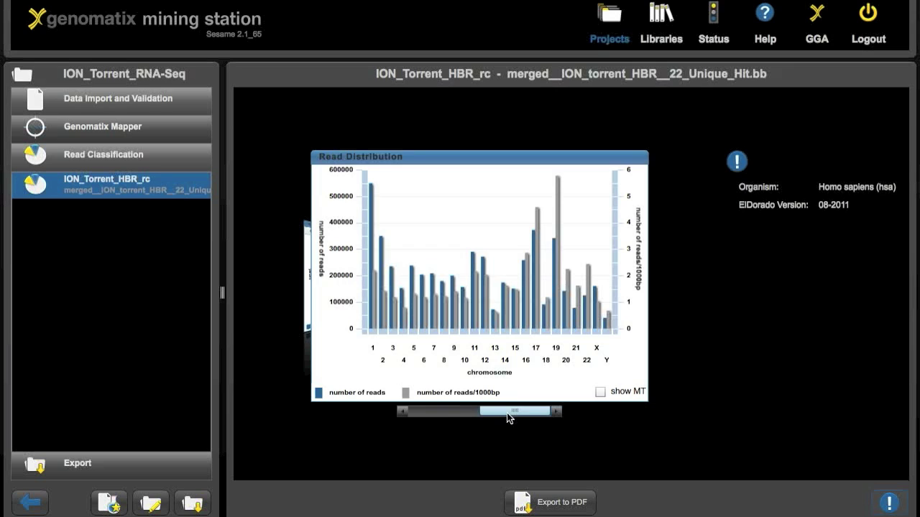